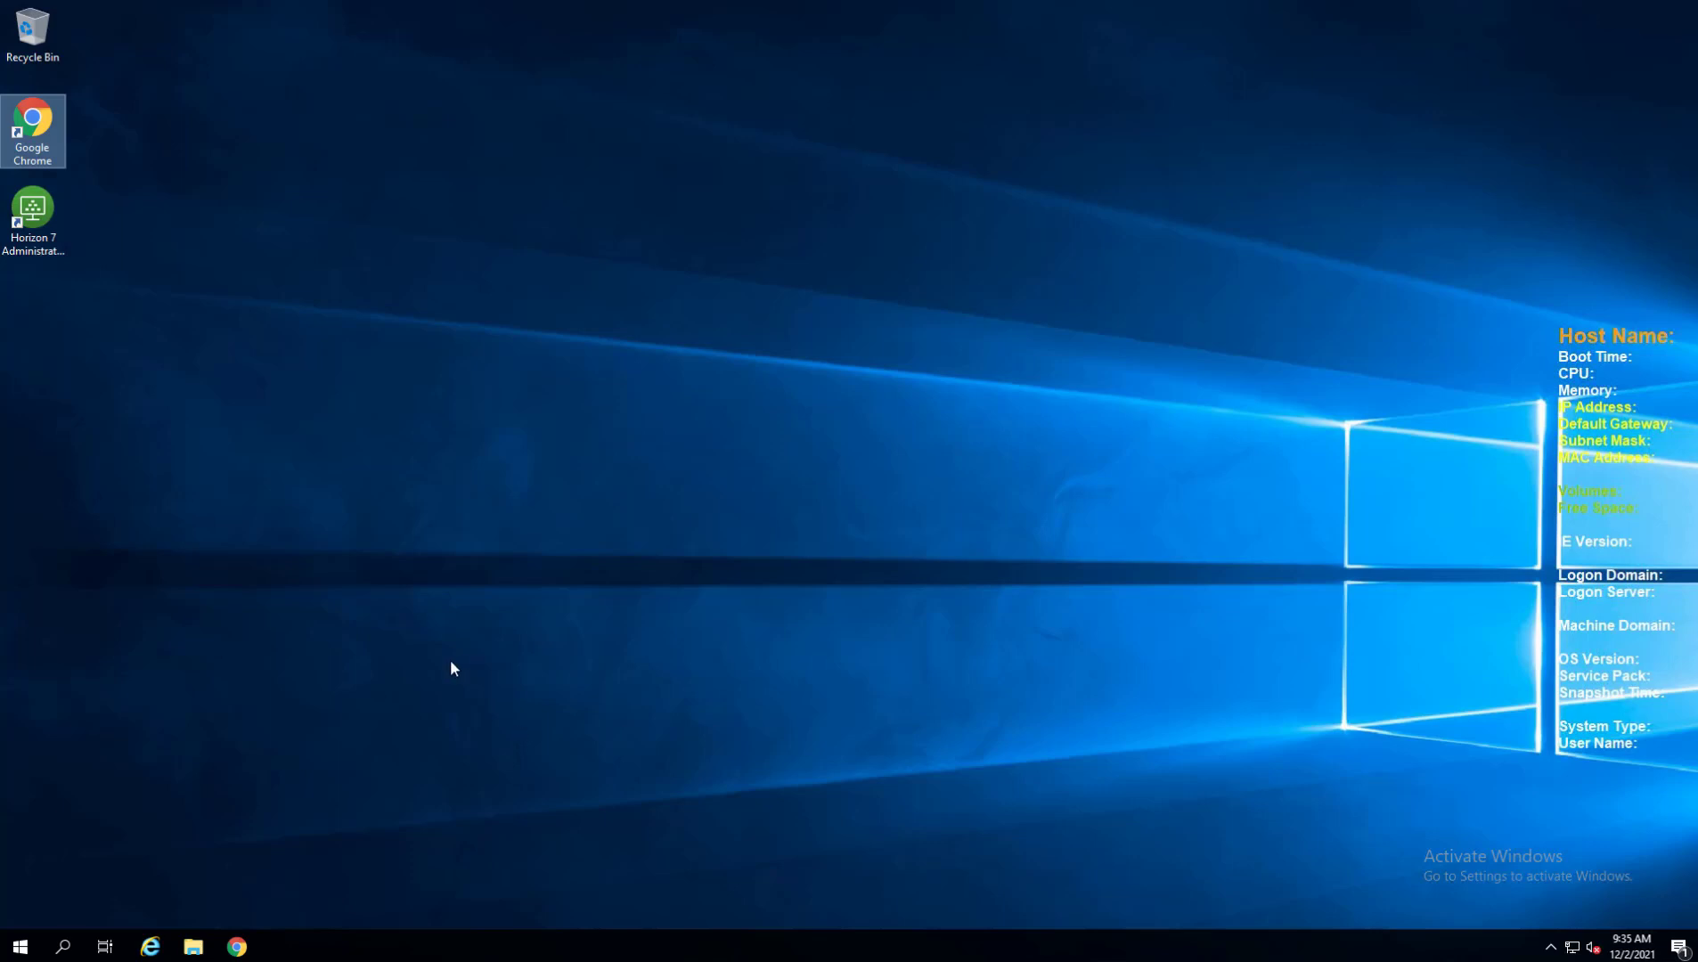
Review the KB's Supported Update Sequence, highlighting step 7 (Connection Servers) plus steps 1 and 8.
left_click(237, 950)
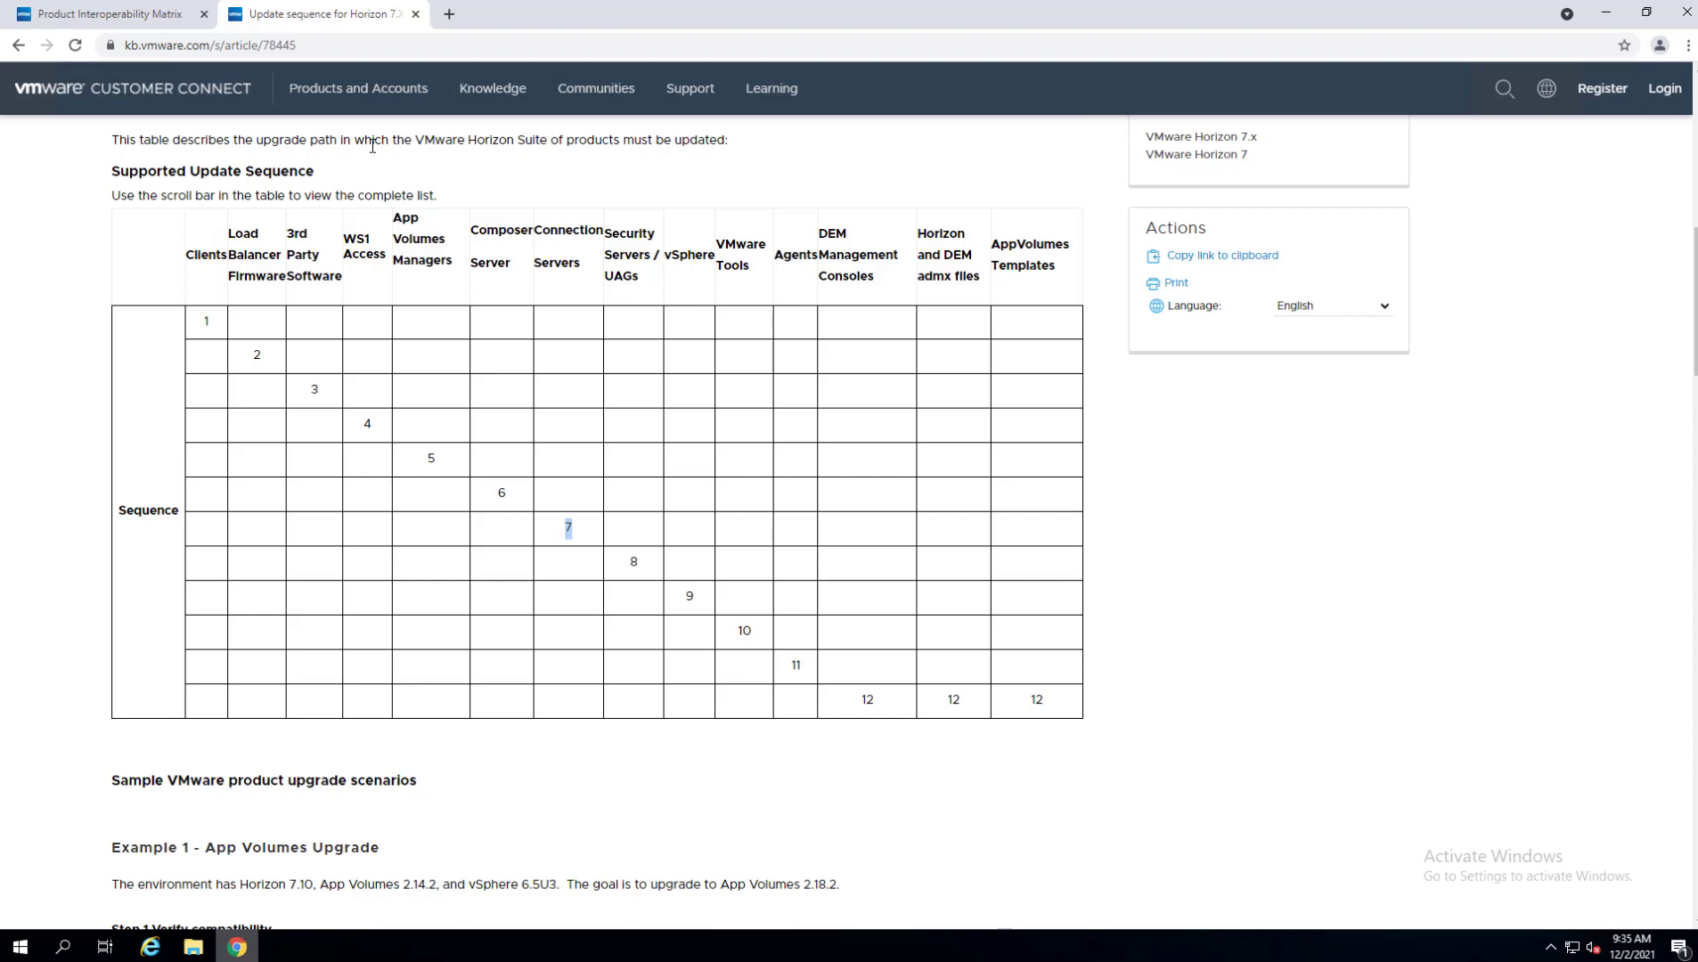
double_click(633, 562)
double_click(206, 320)
left_click(194, 332)
double_click(567, 531)
left_click_drag(240, 355, 997, 698)
left_click(719, 523)
Switch to the Product Interoperability Matrix tab and dismiss its feedback popup to view the upgrade grid.
left_click(138, 21)
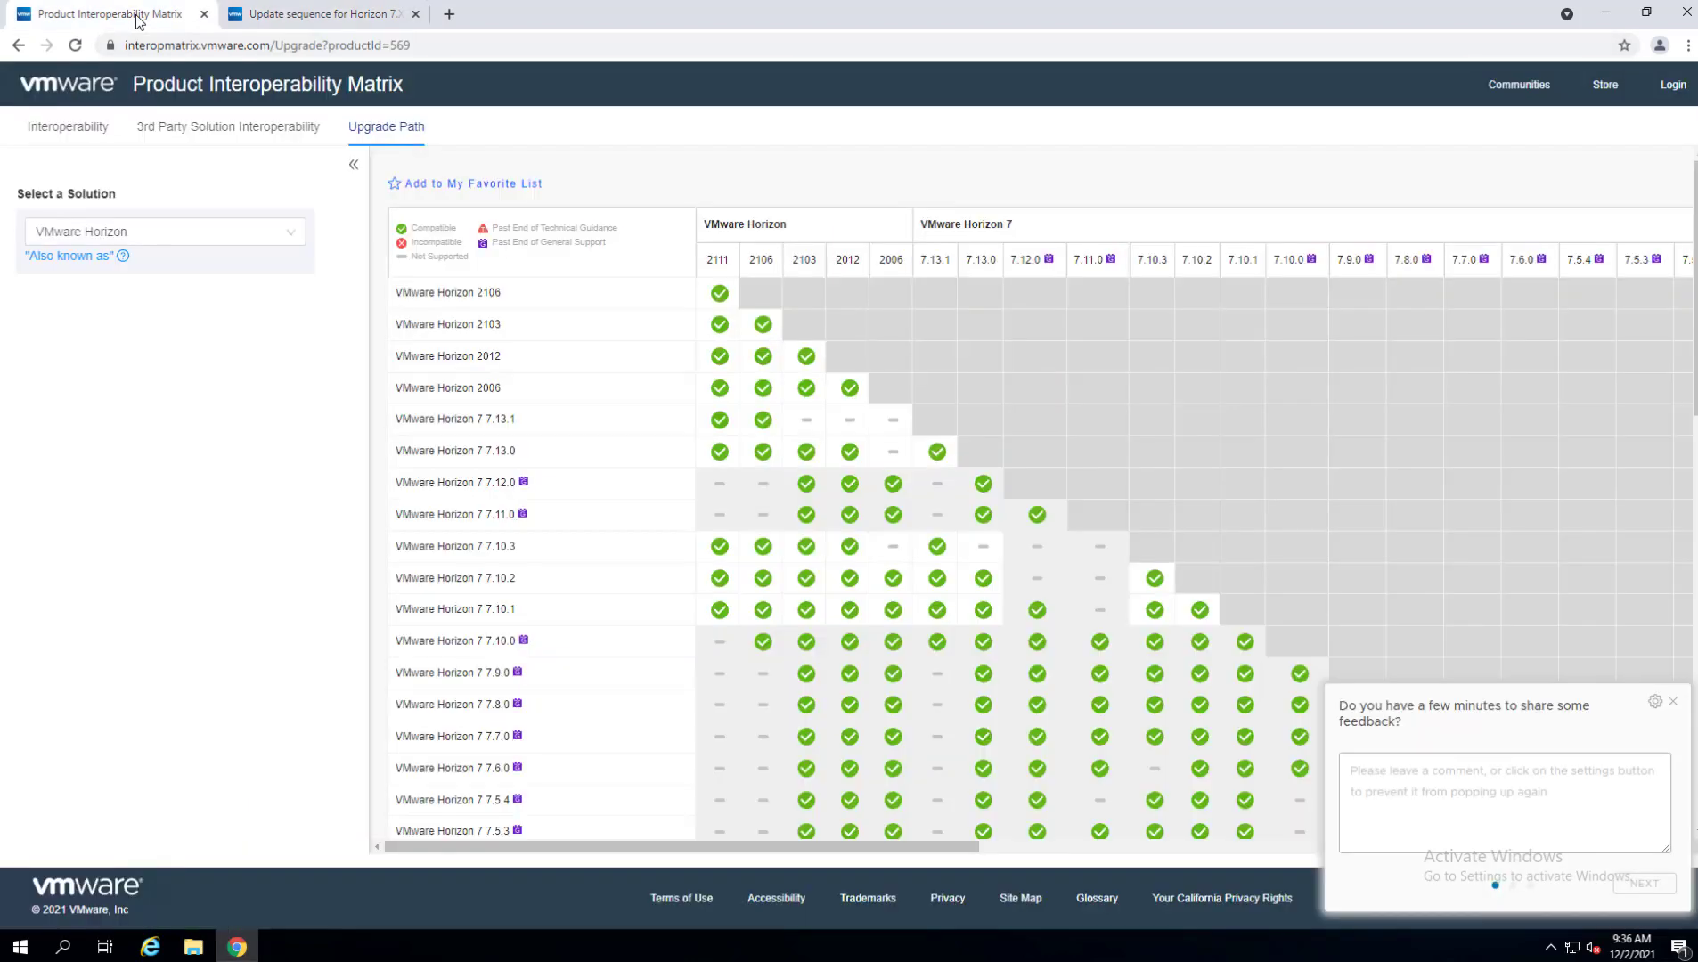
left_click(1673, 703)
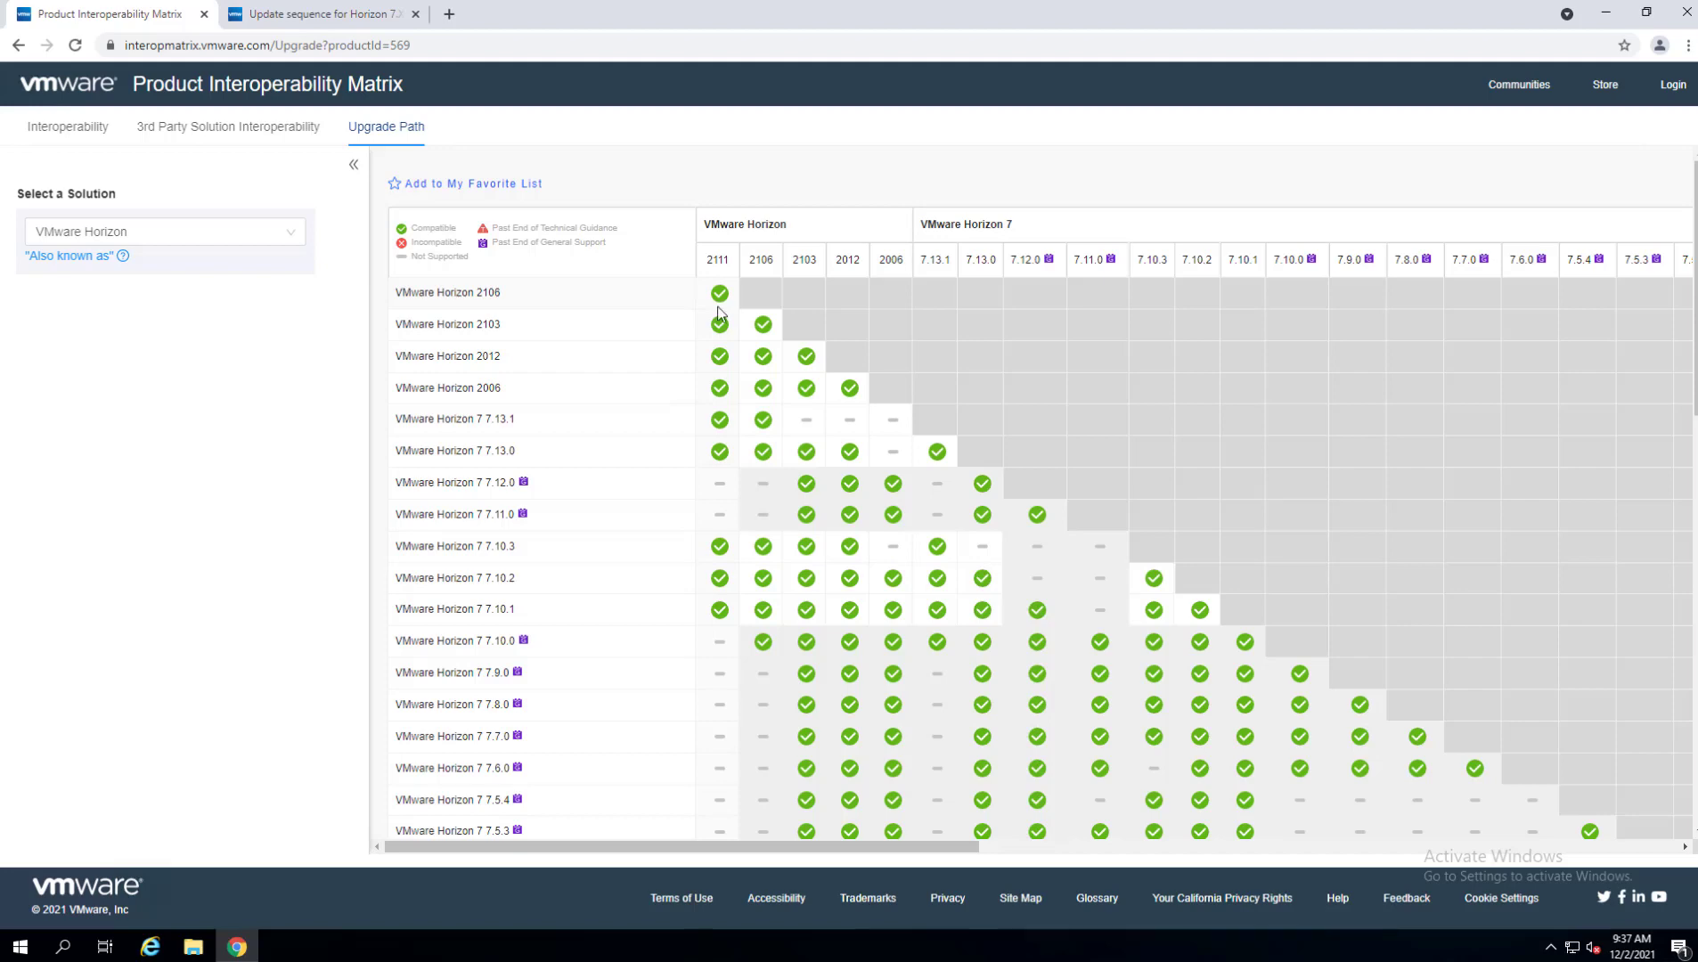
Minimize Chrome and the Downloads folder to clear the desktop.
left_click(1611, 14)
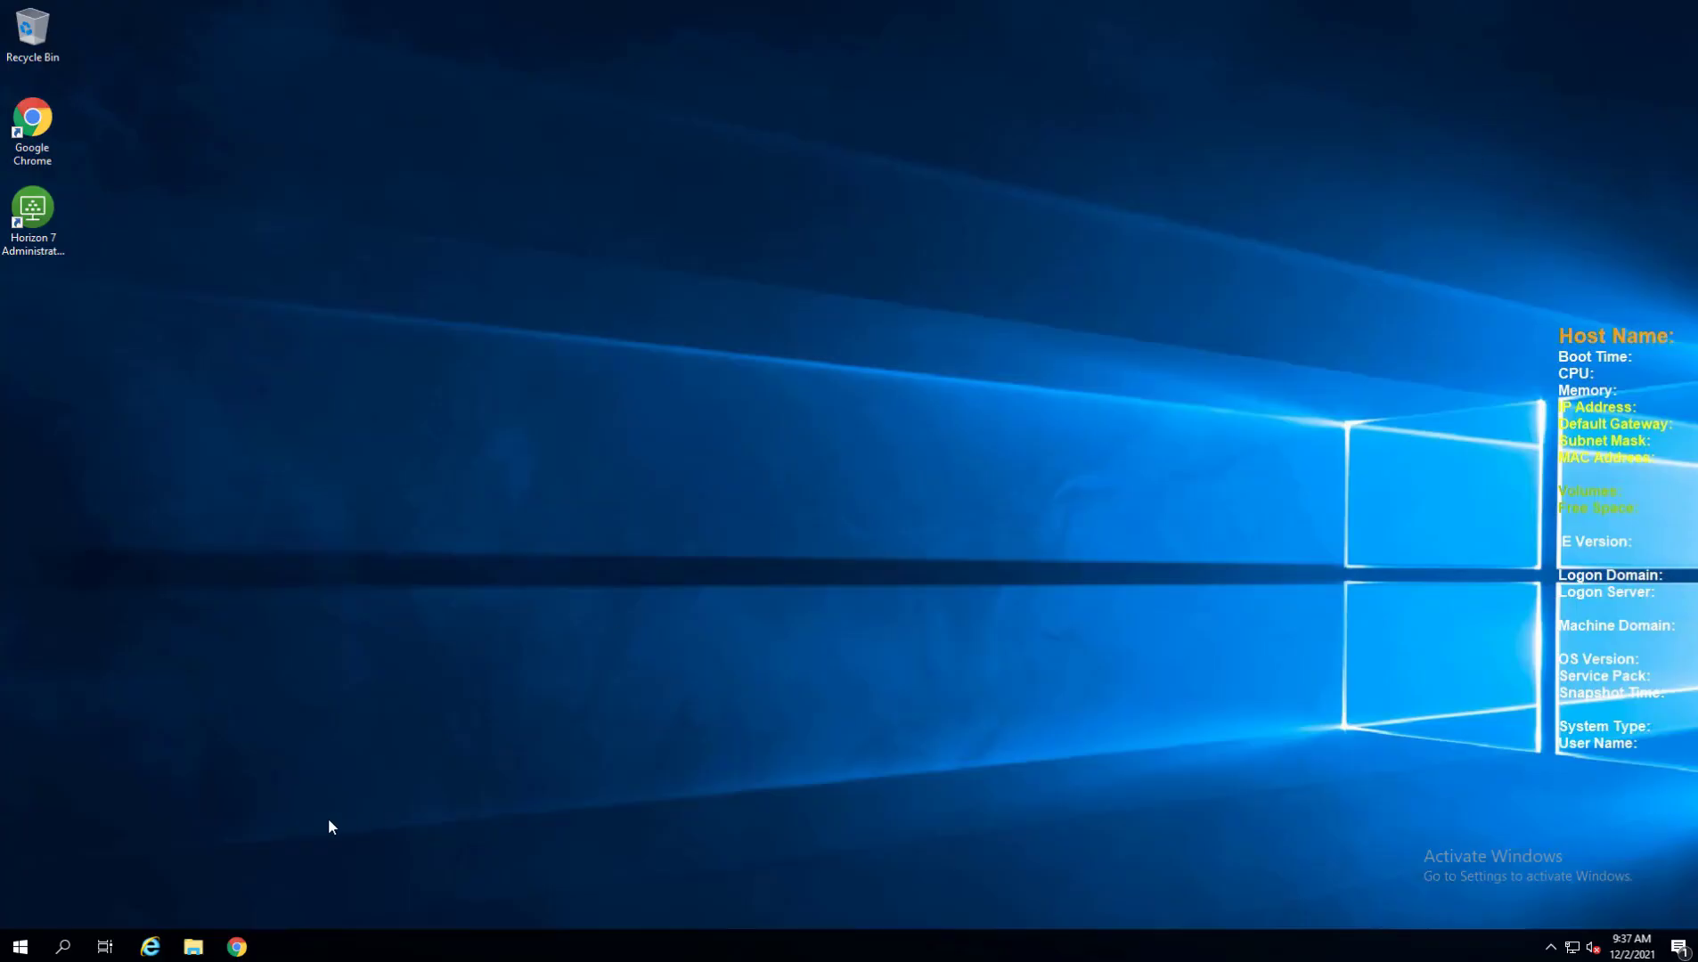
left_click(193, 946)
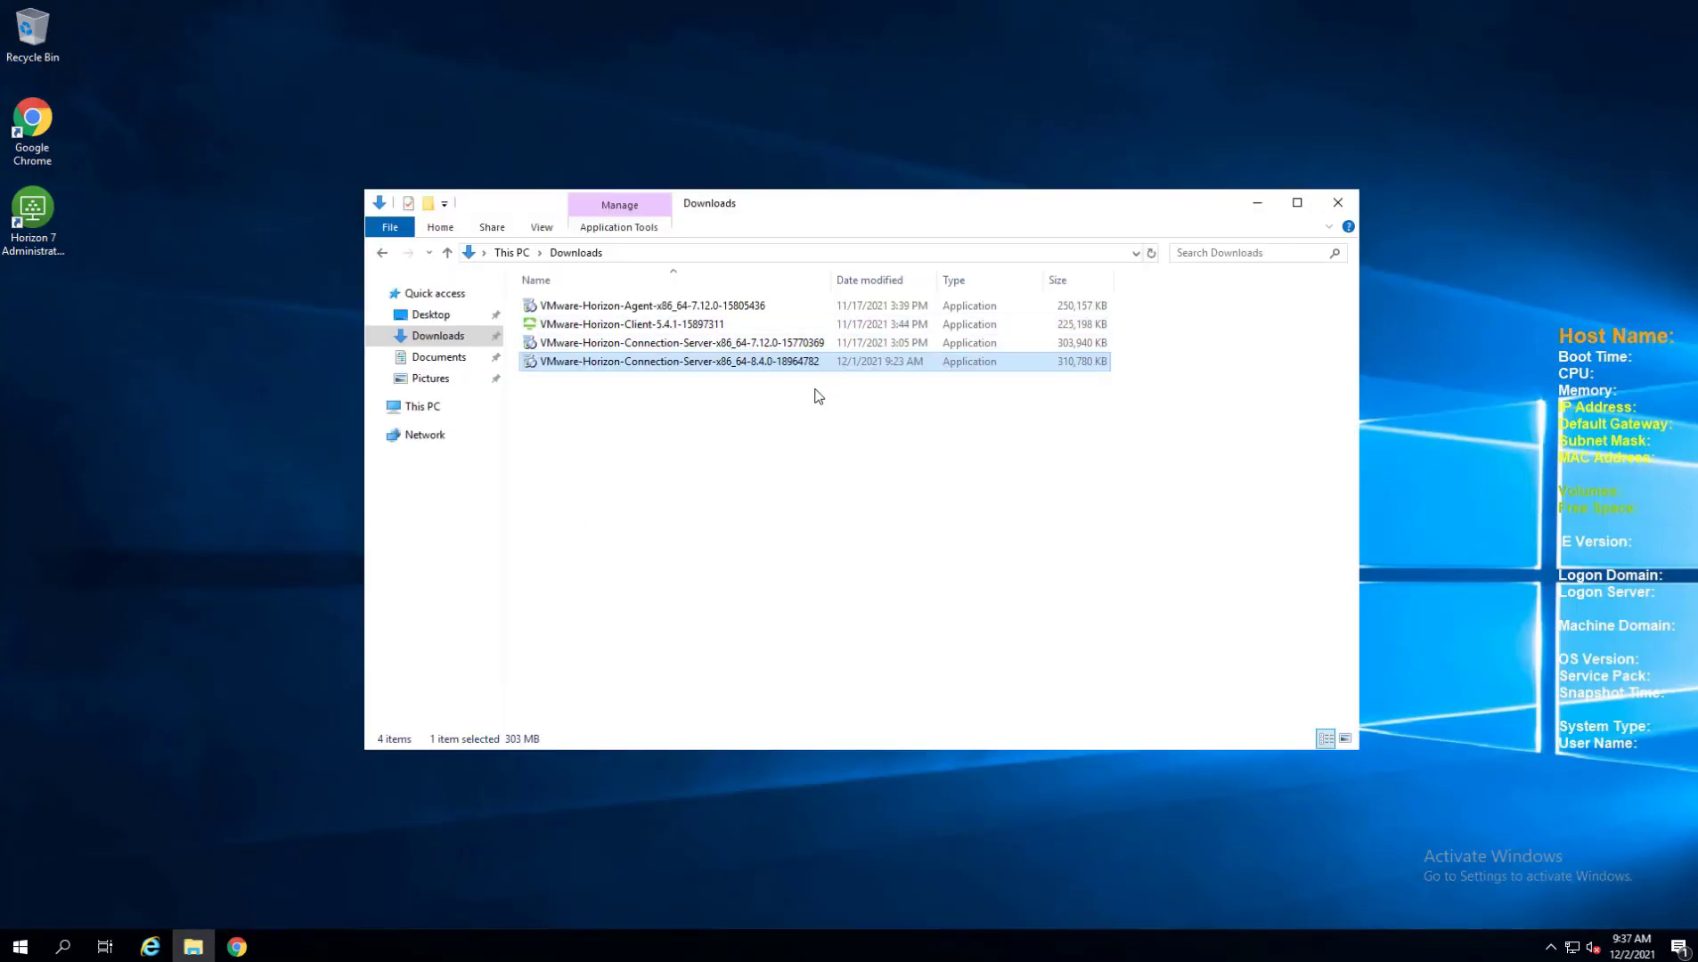
left_click(1258, 206)
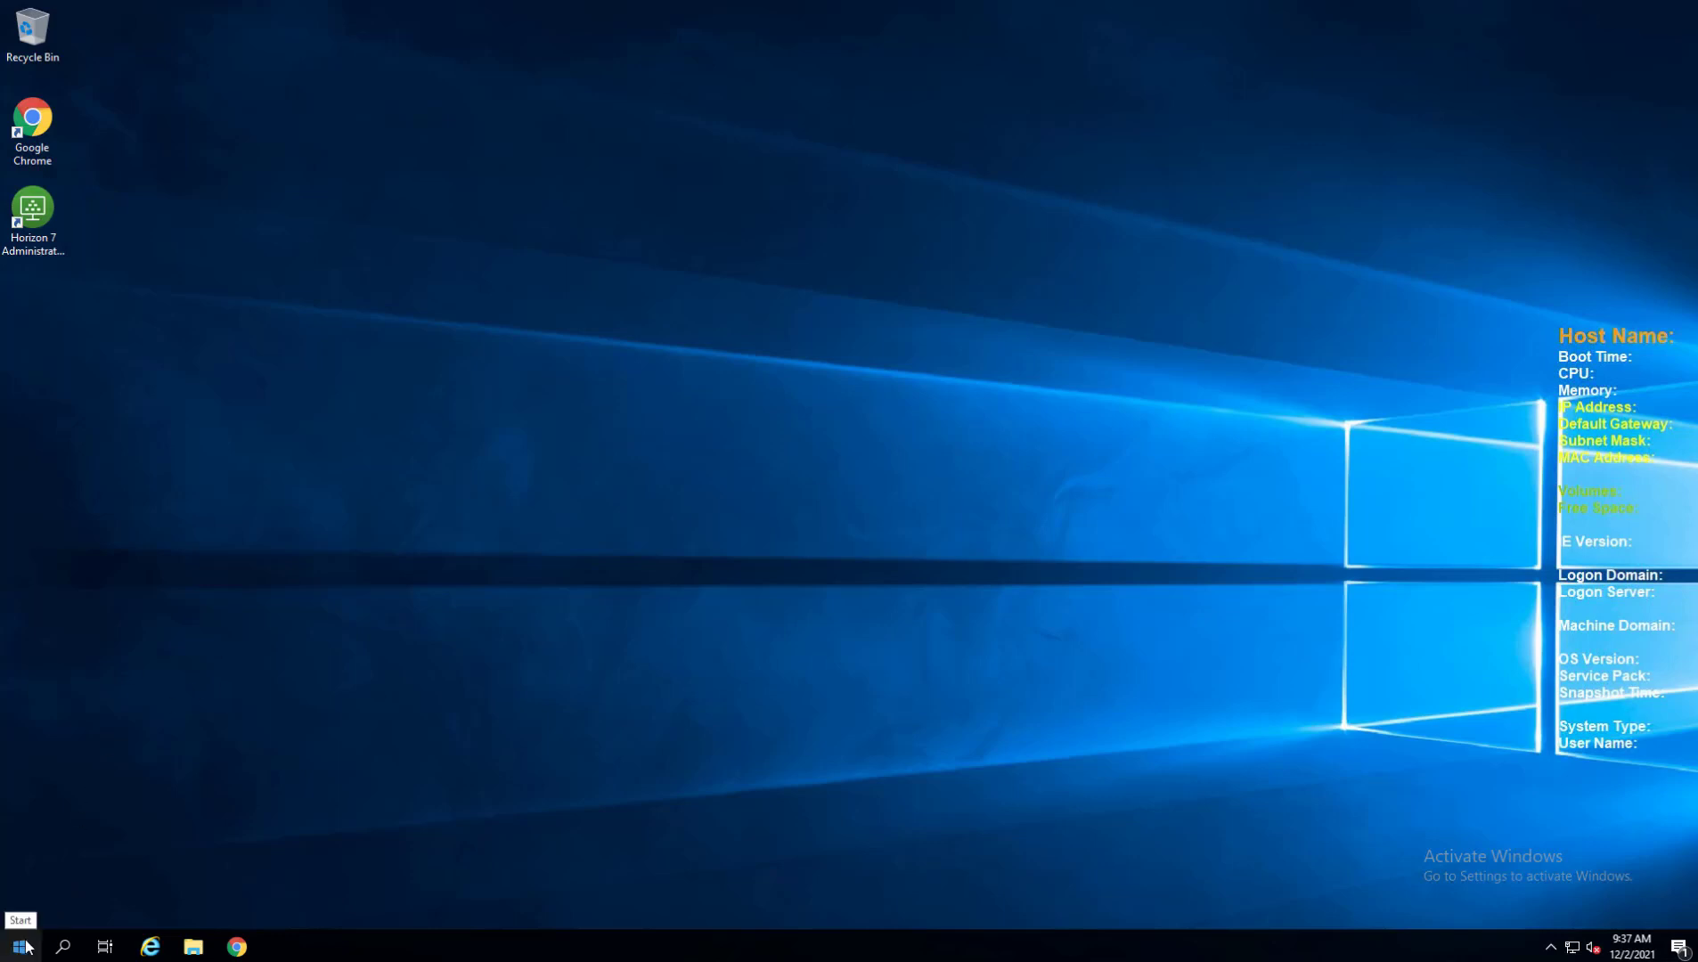
In an admin PowerShell, run repadmin.exe /showrepl localhost:389 and highlight partner HZCONTEST02.
key("super+x")
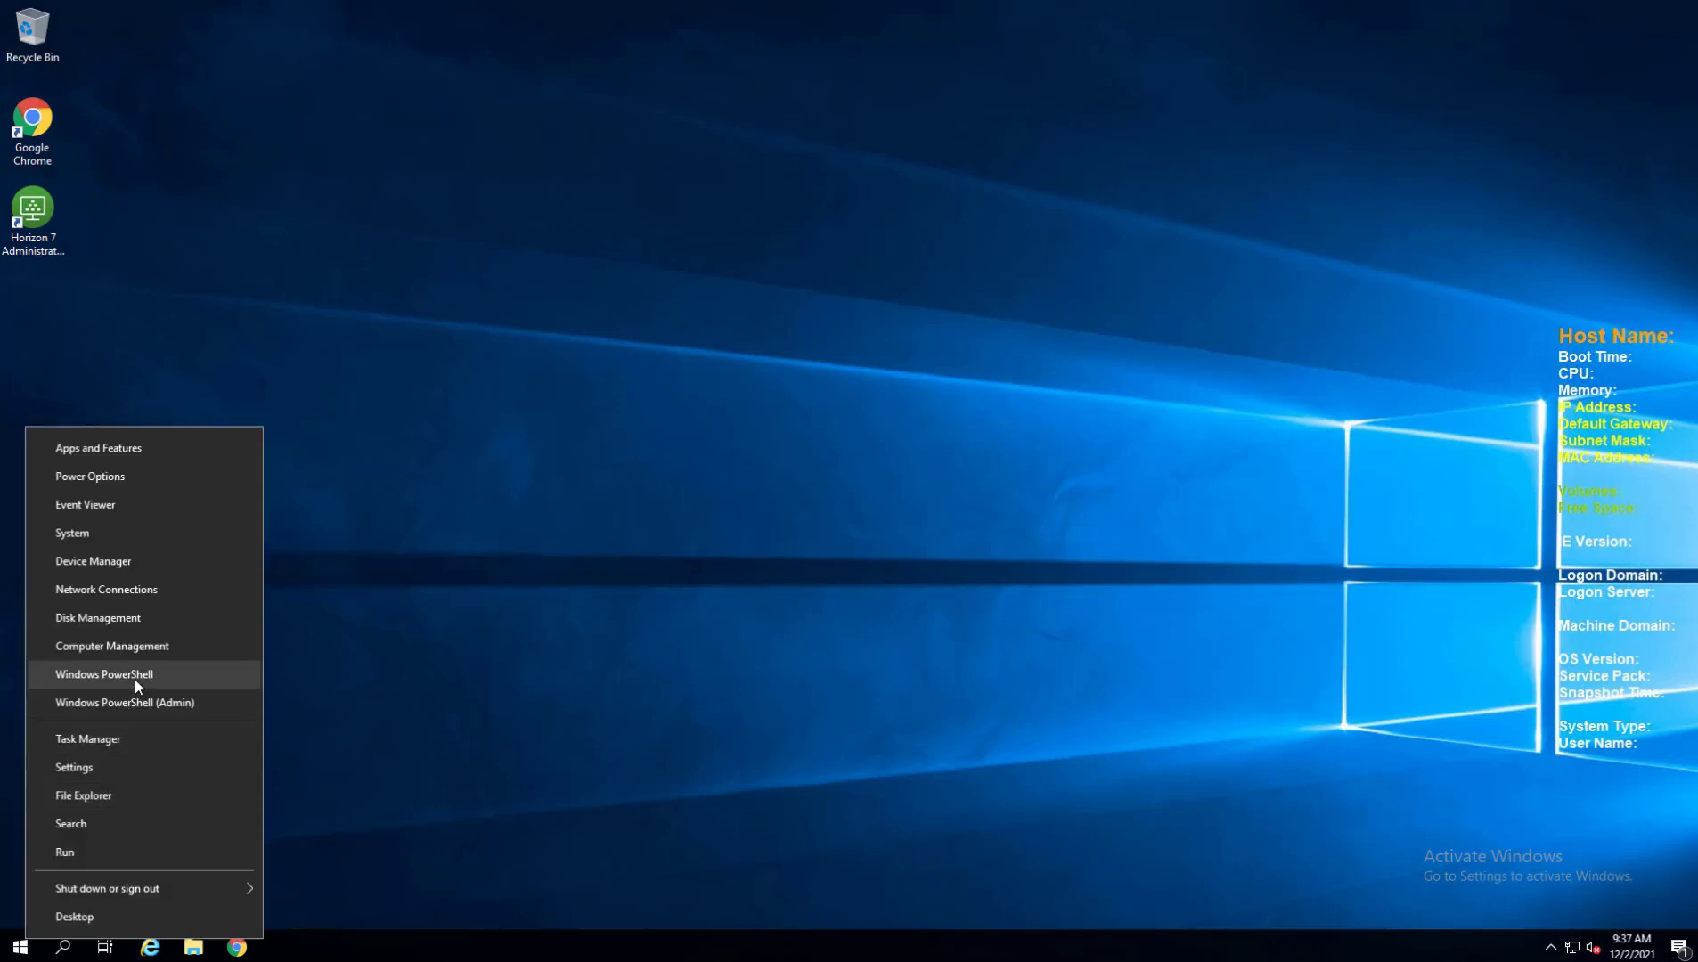
left_click(151, 700)
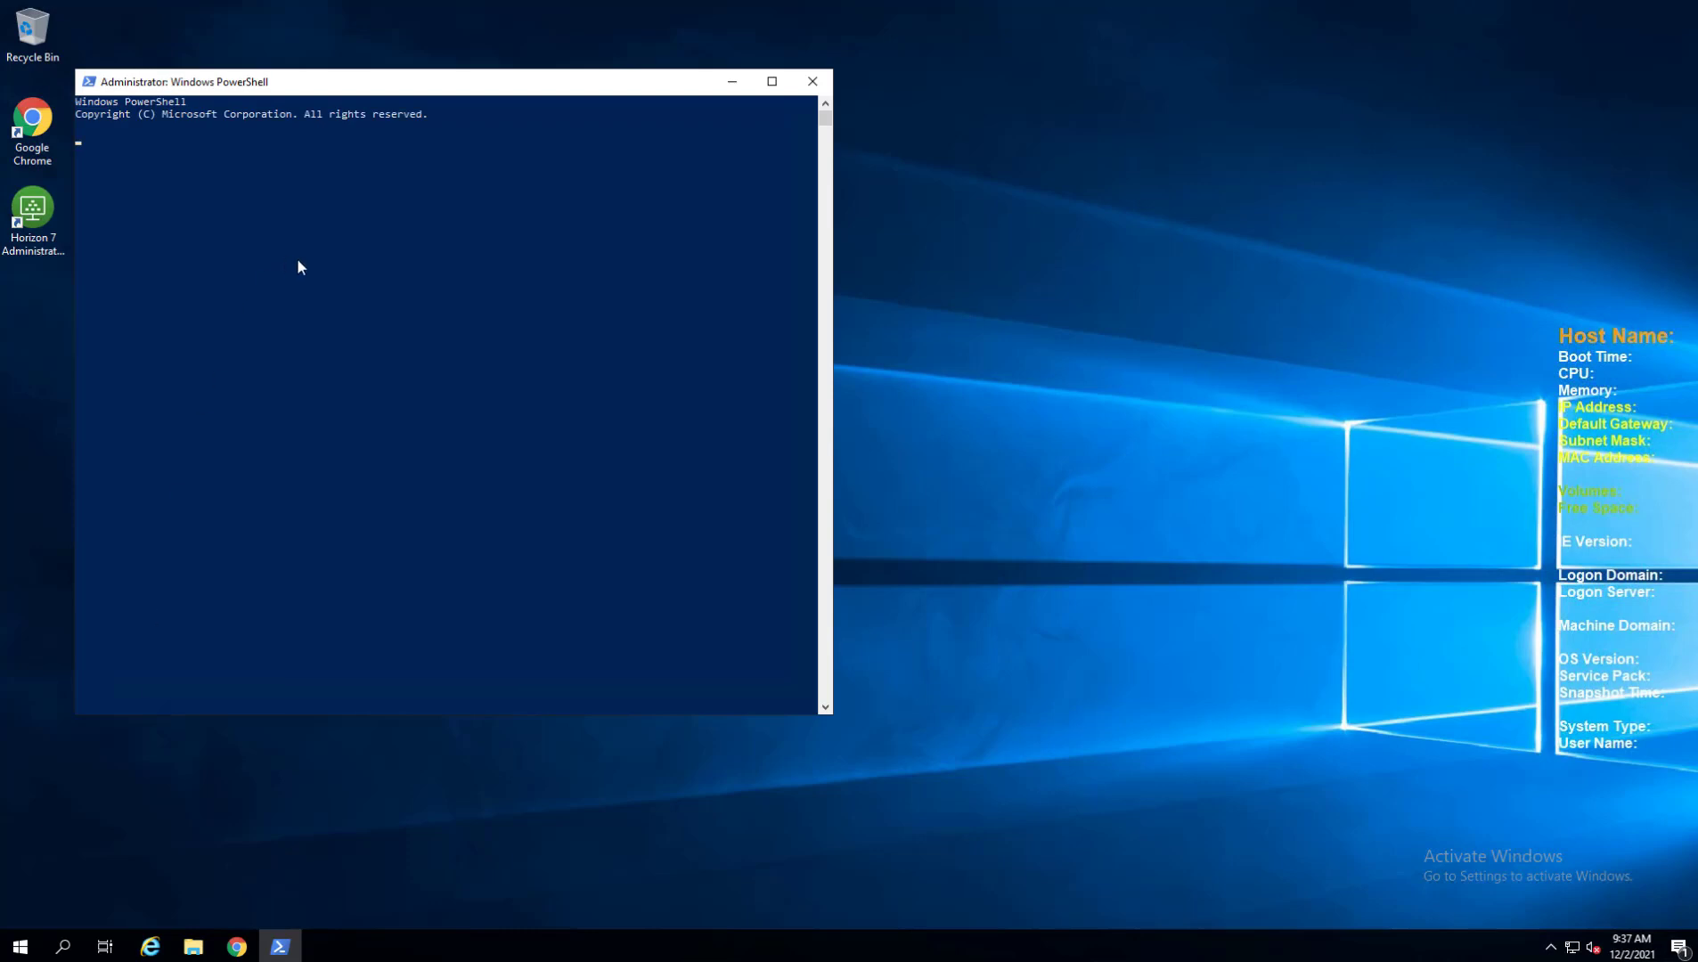
left_click(303, 261)
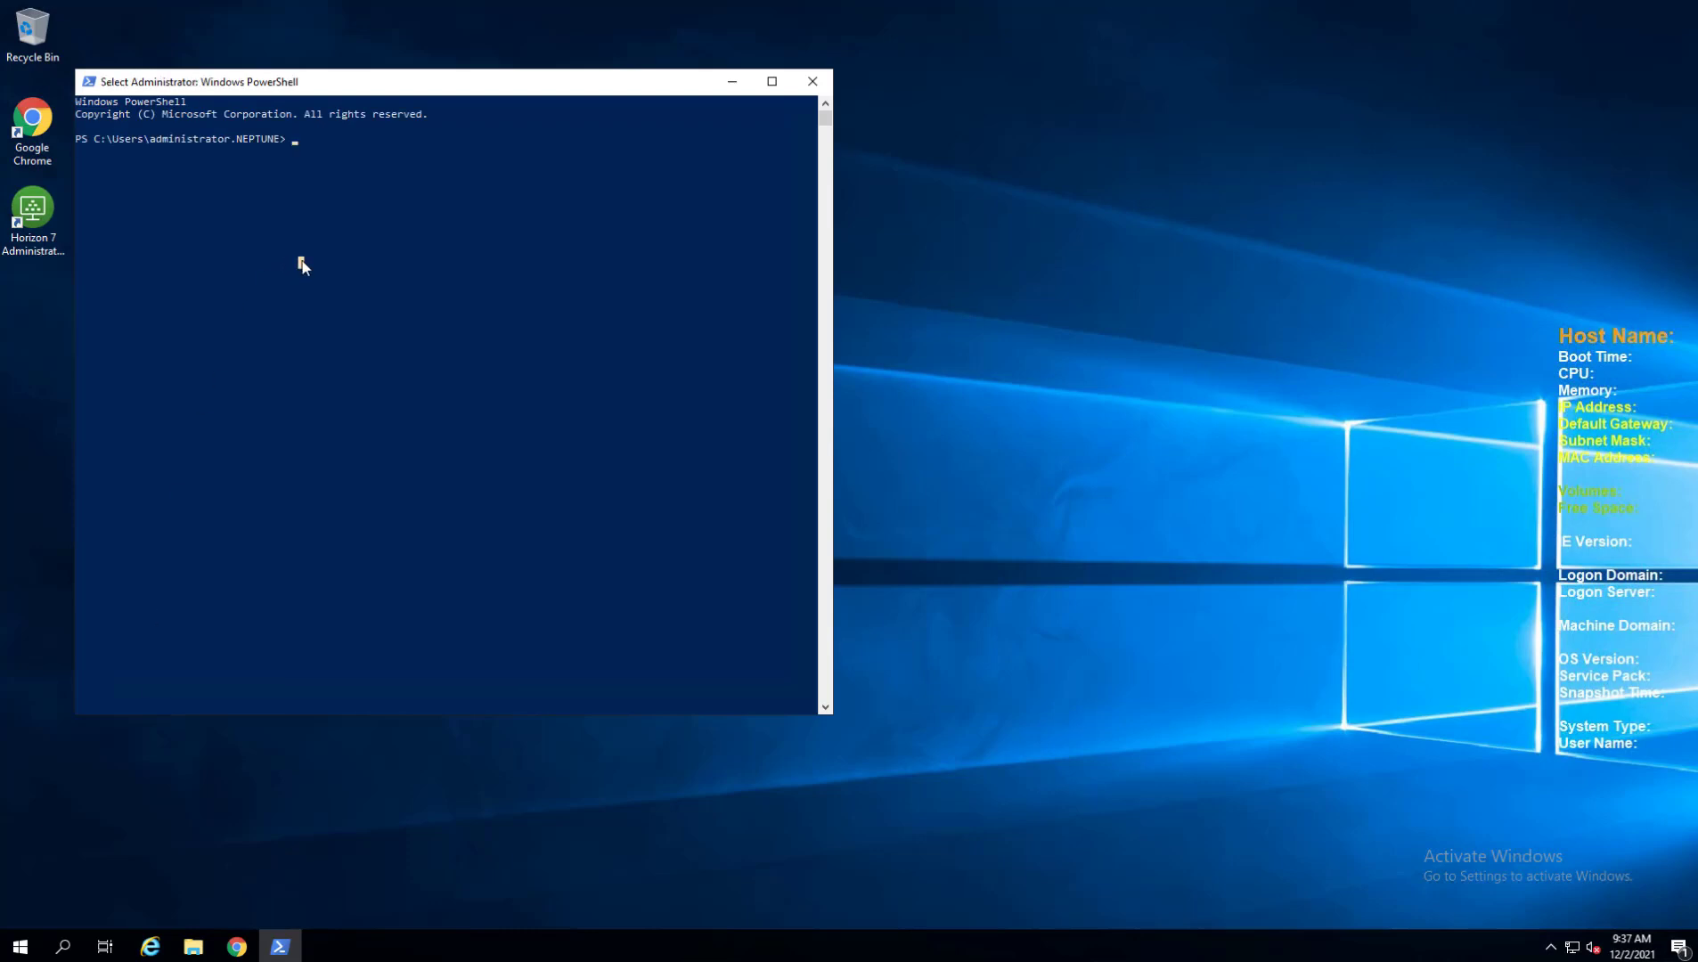
key("ctrl+v")
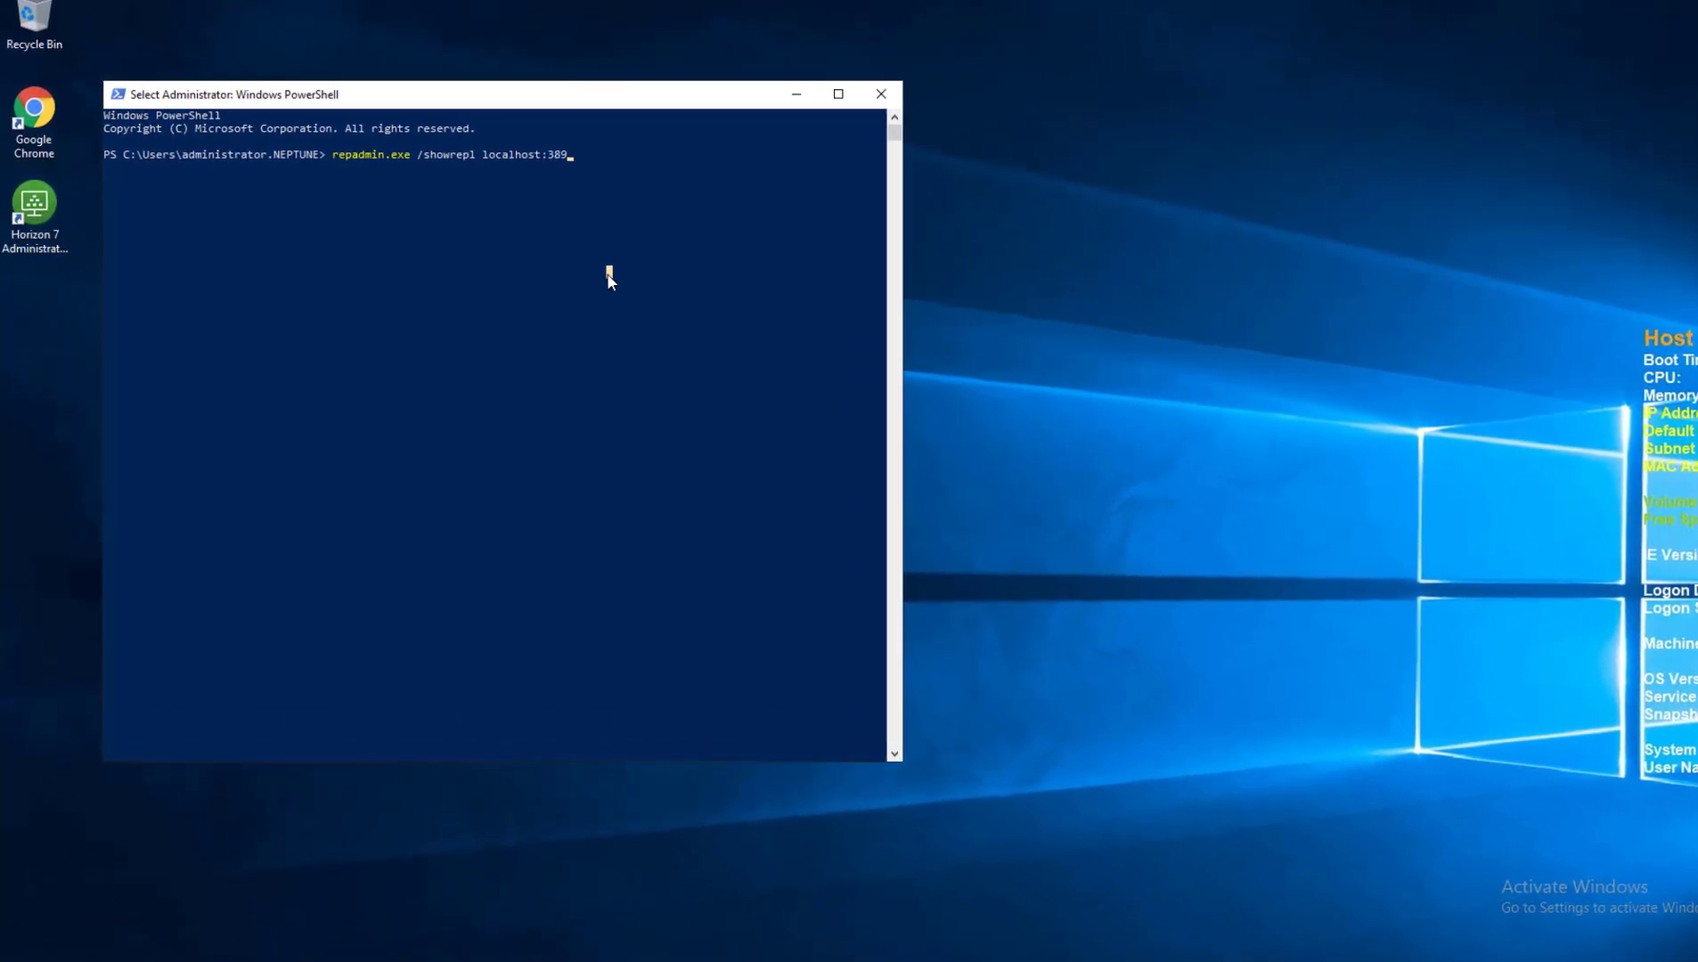
key("Return")
key("Return")
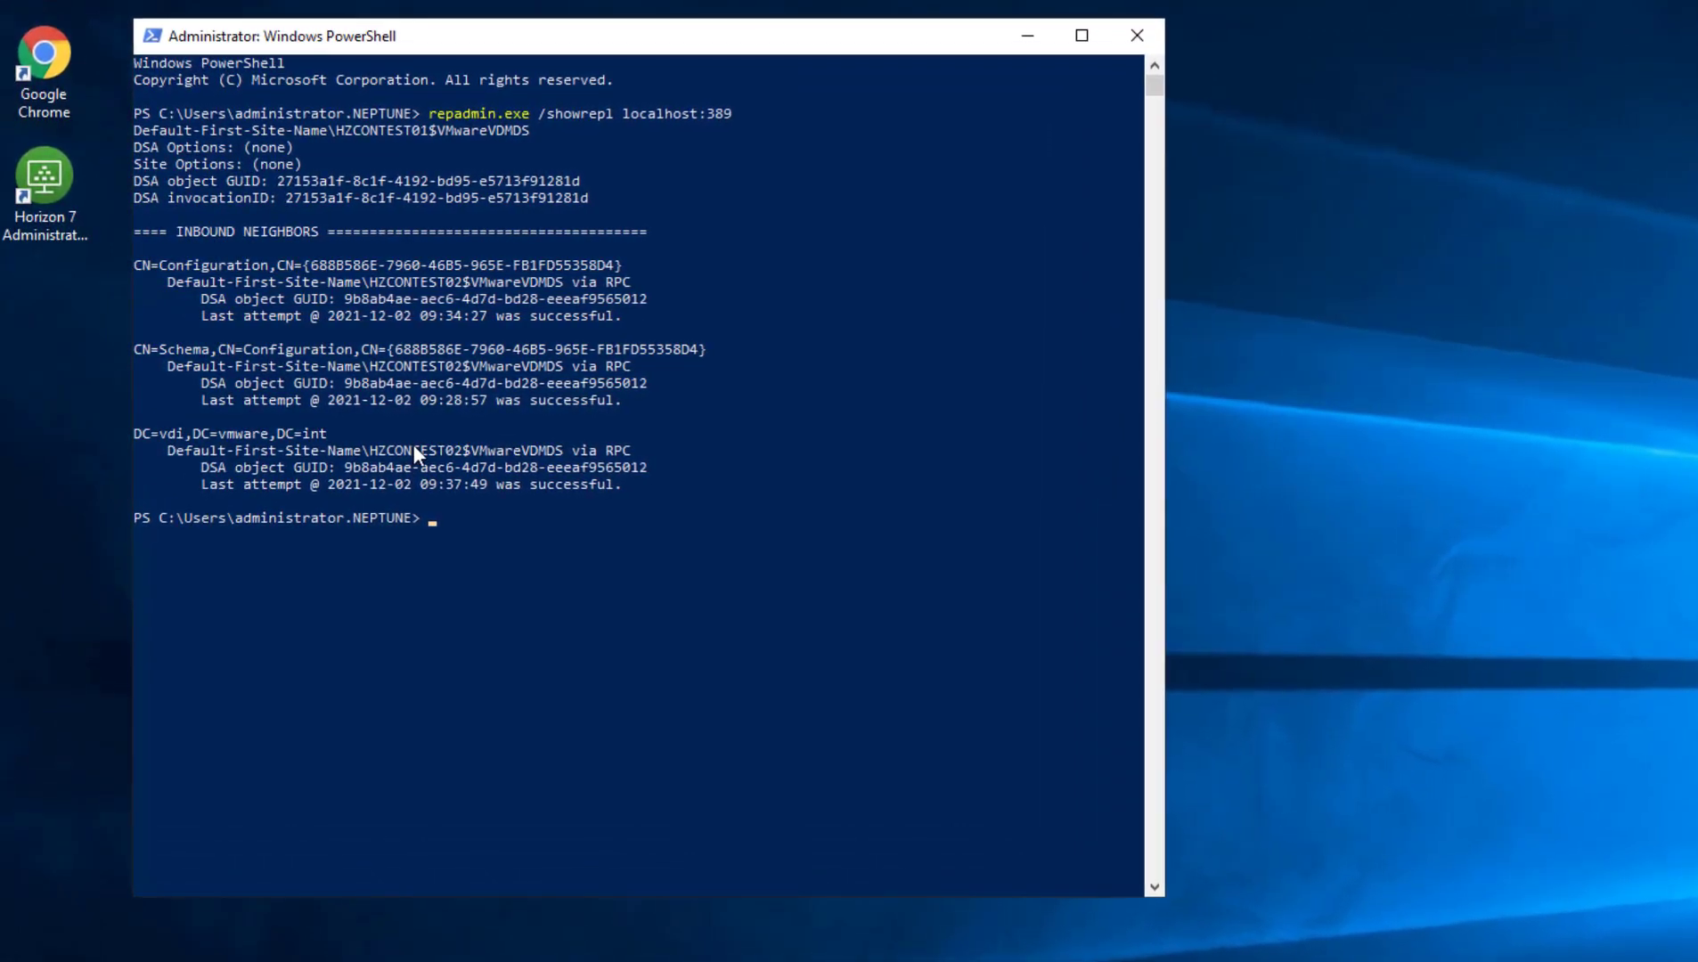
left_click_drag(374, 451, 440, 456)
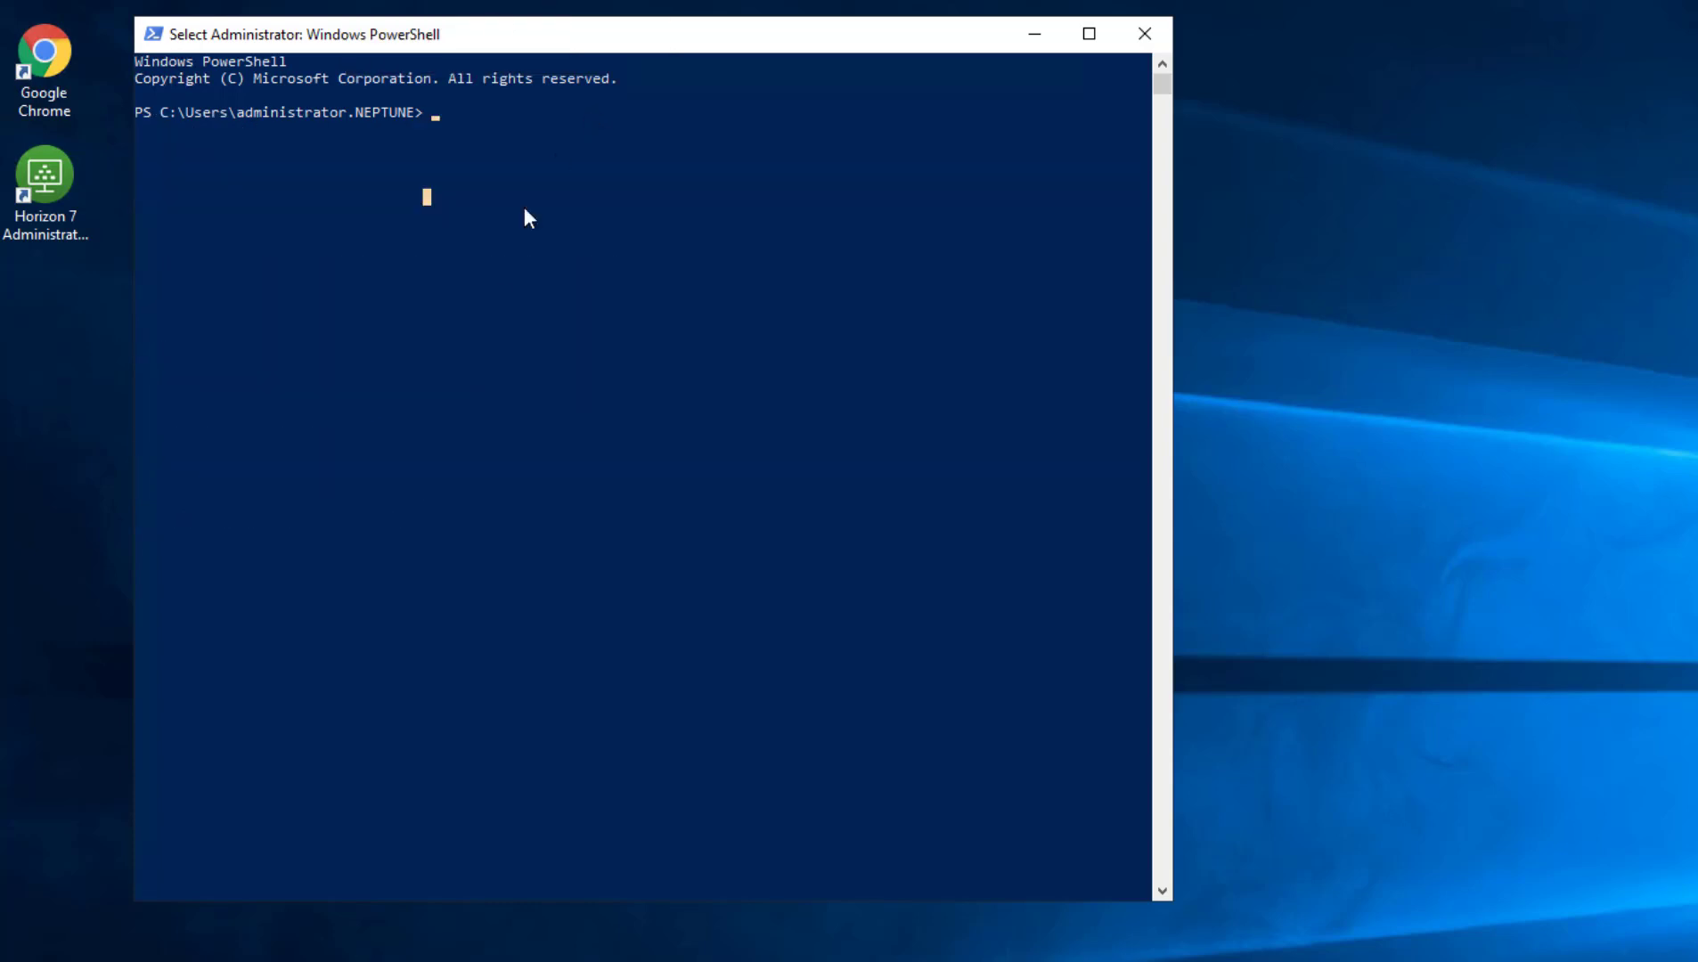
Run repadmin.exe /showrepl localhost:389 on the second server and highlight HZCONTEST01 and 'successful'.
left_click(494, 280)
right_click(492, 281)
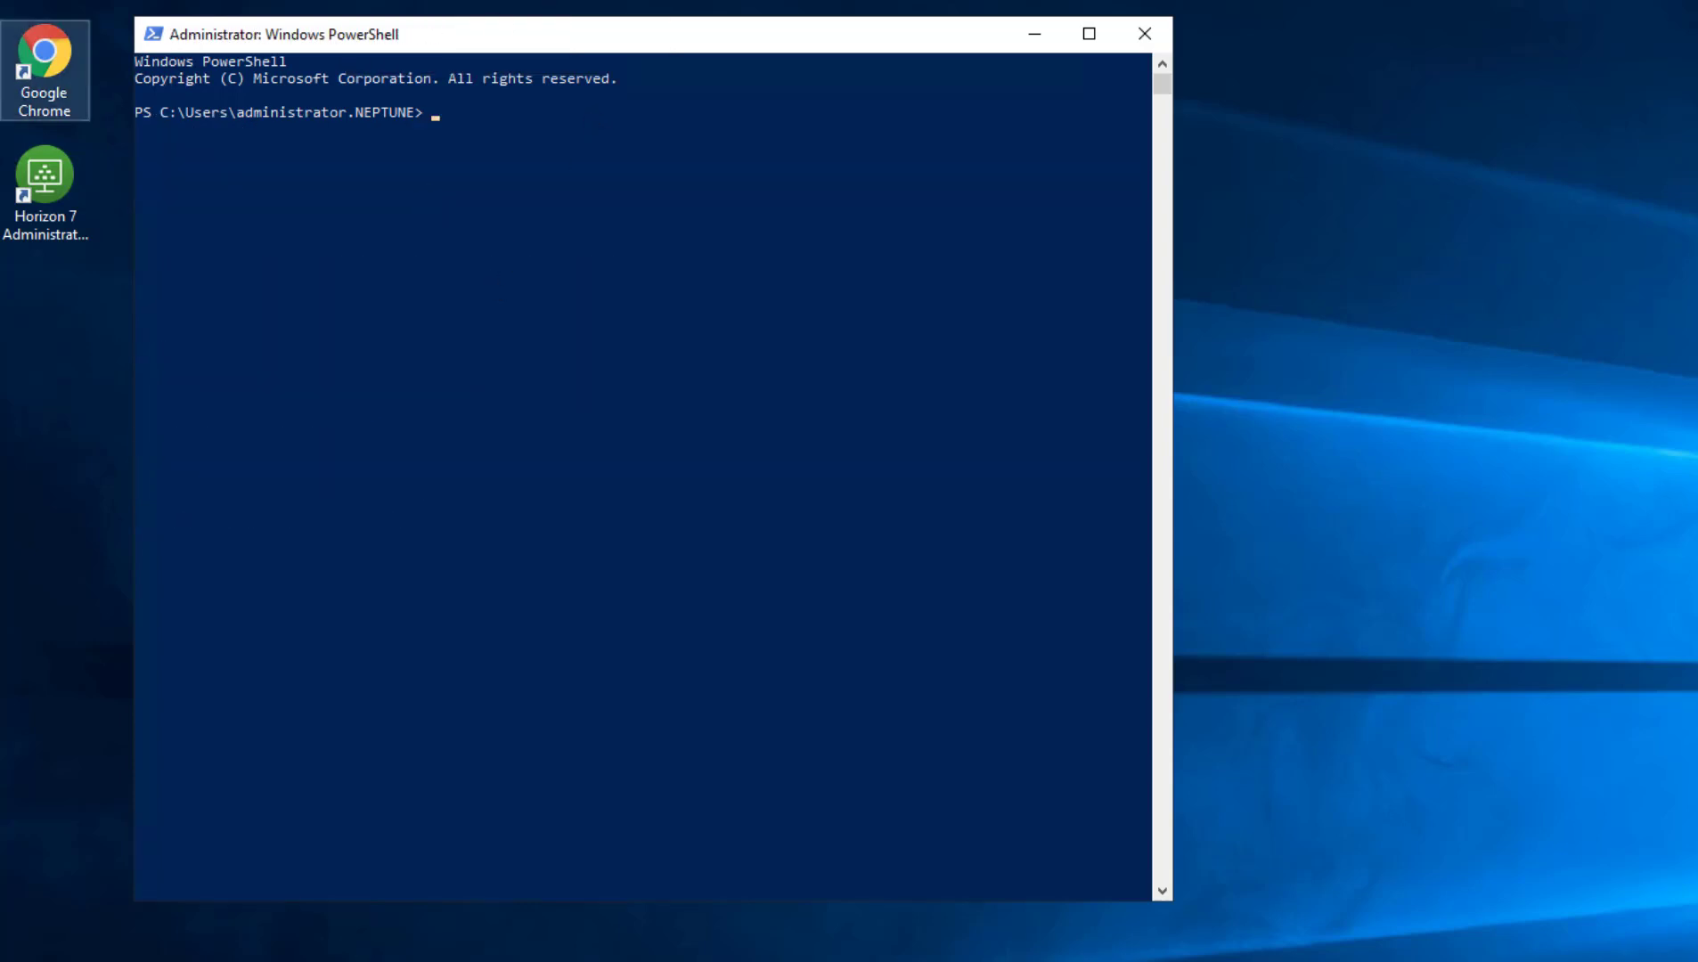
left_click(380, 191)
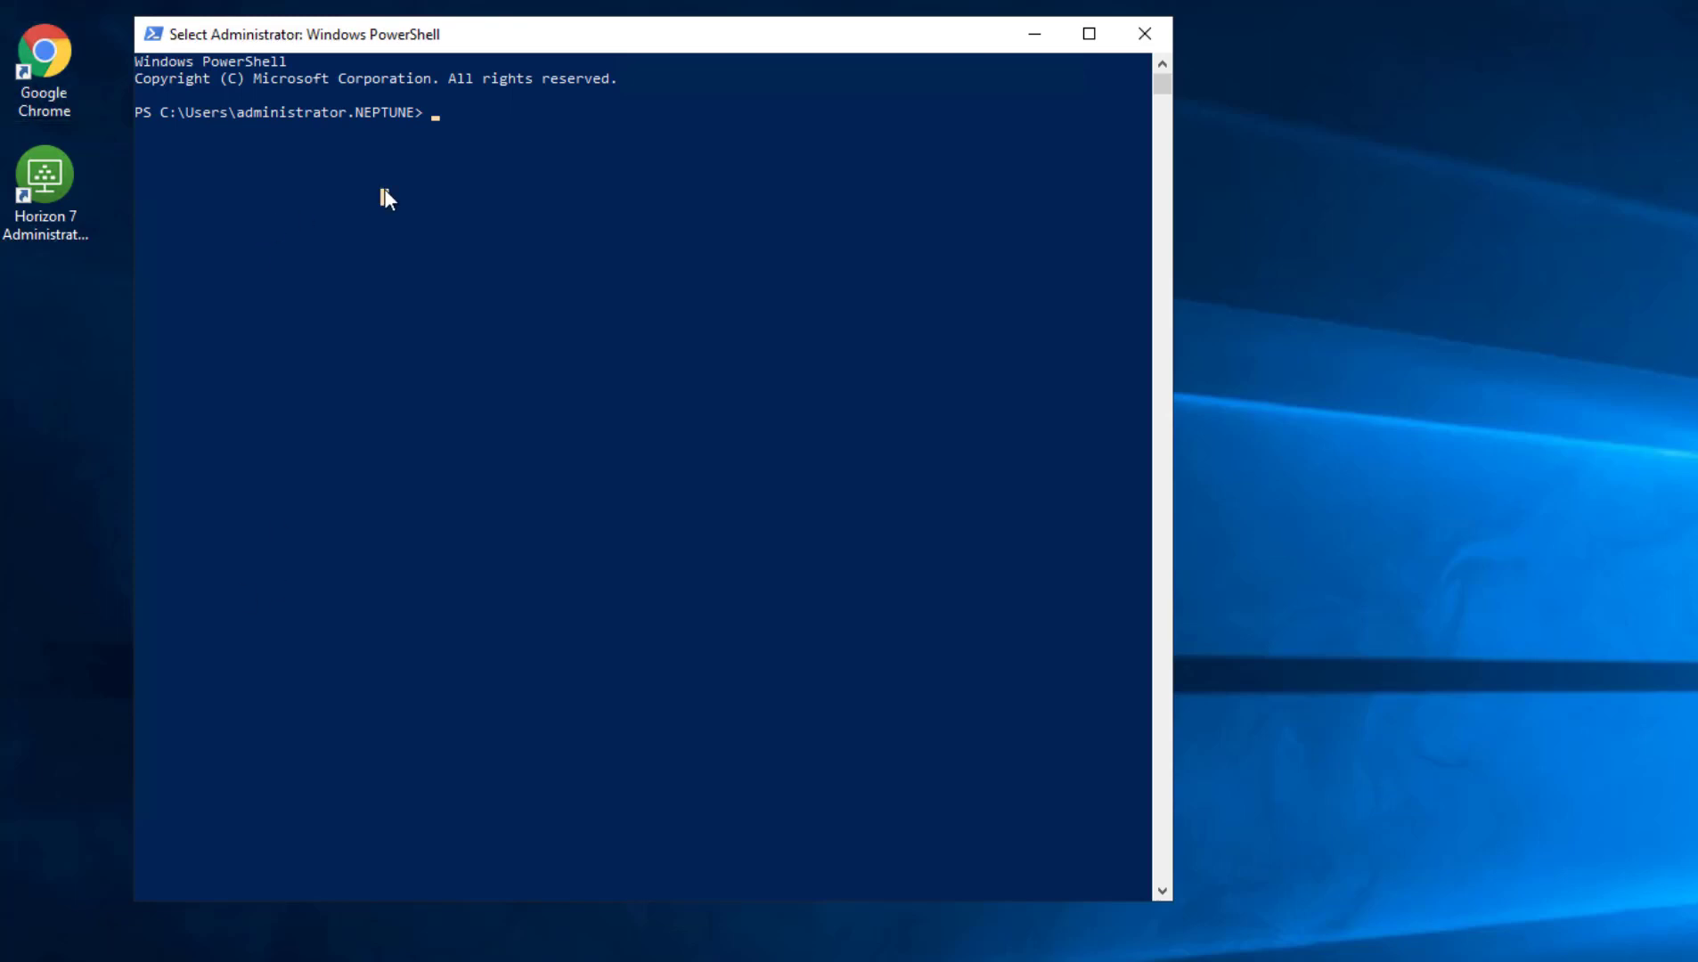
right_click(380, 190)
key("Return")
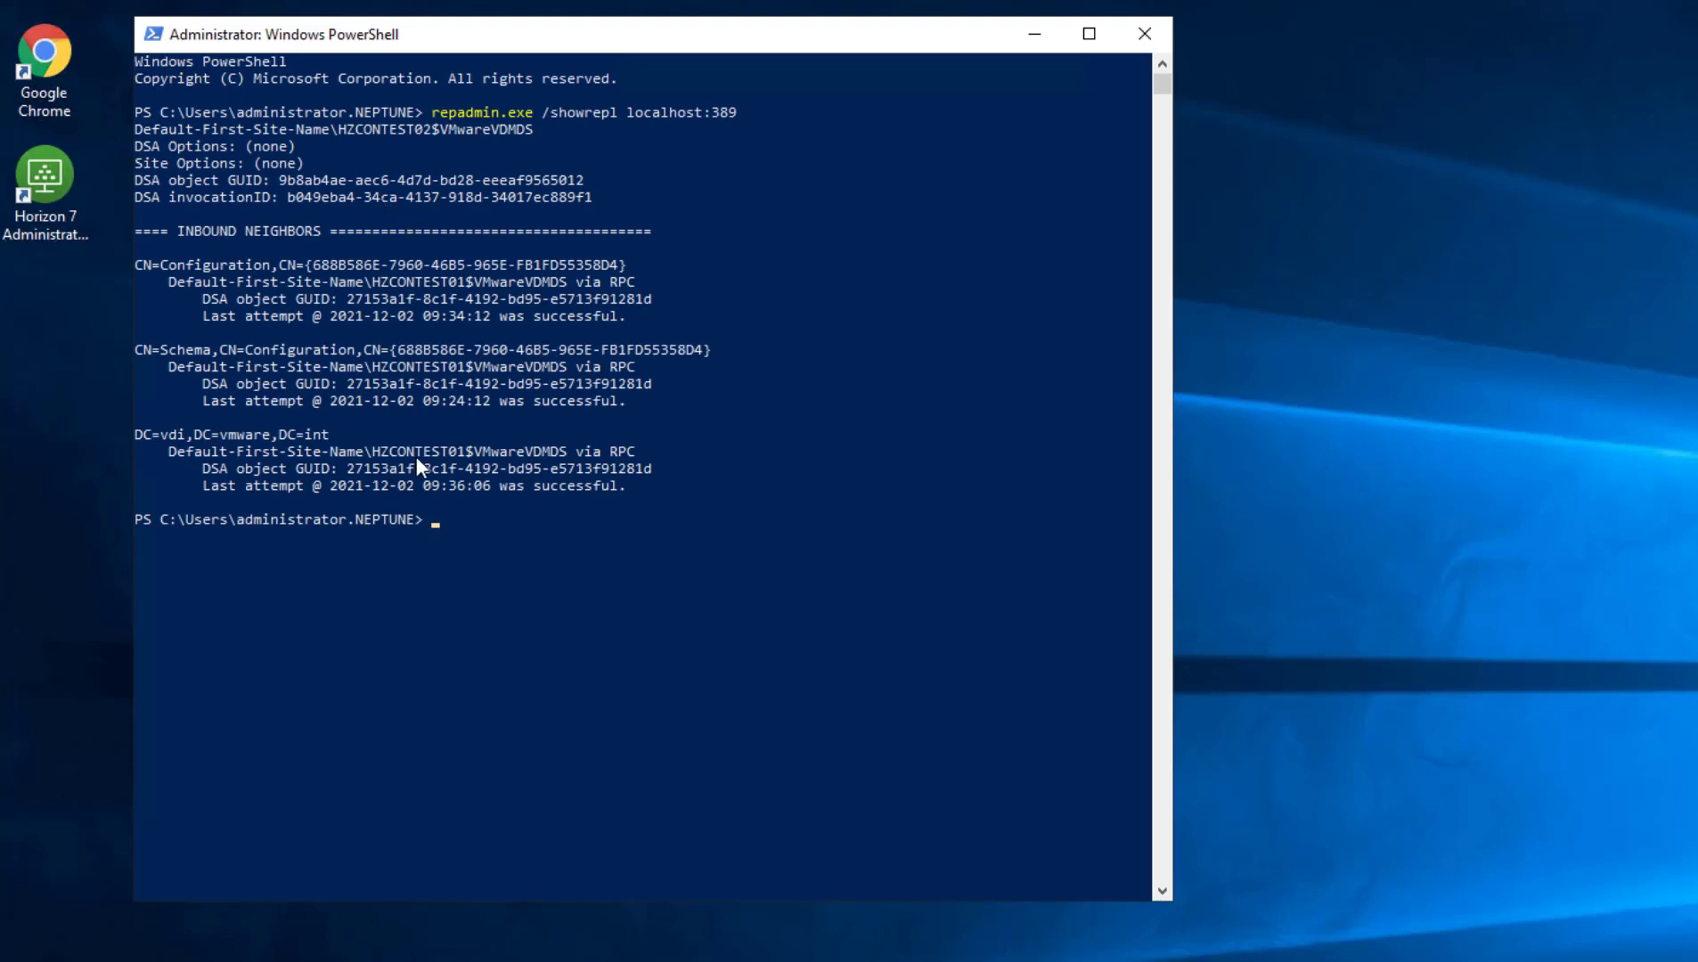
left_click_drag(372, 452, 461, 448)
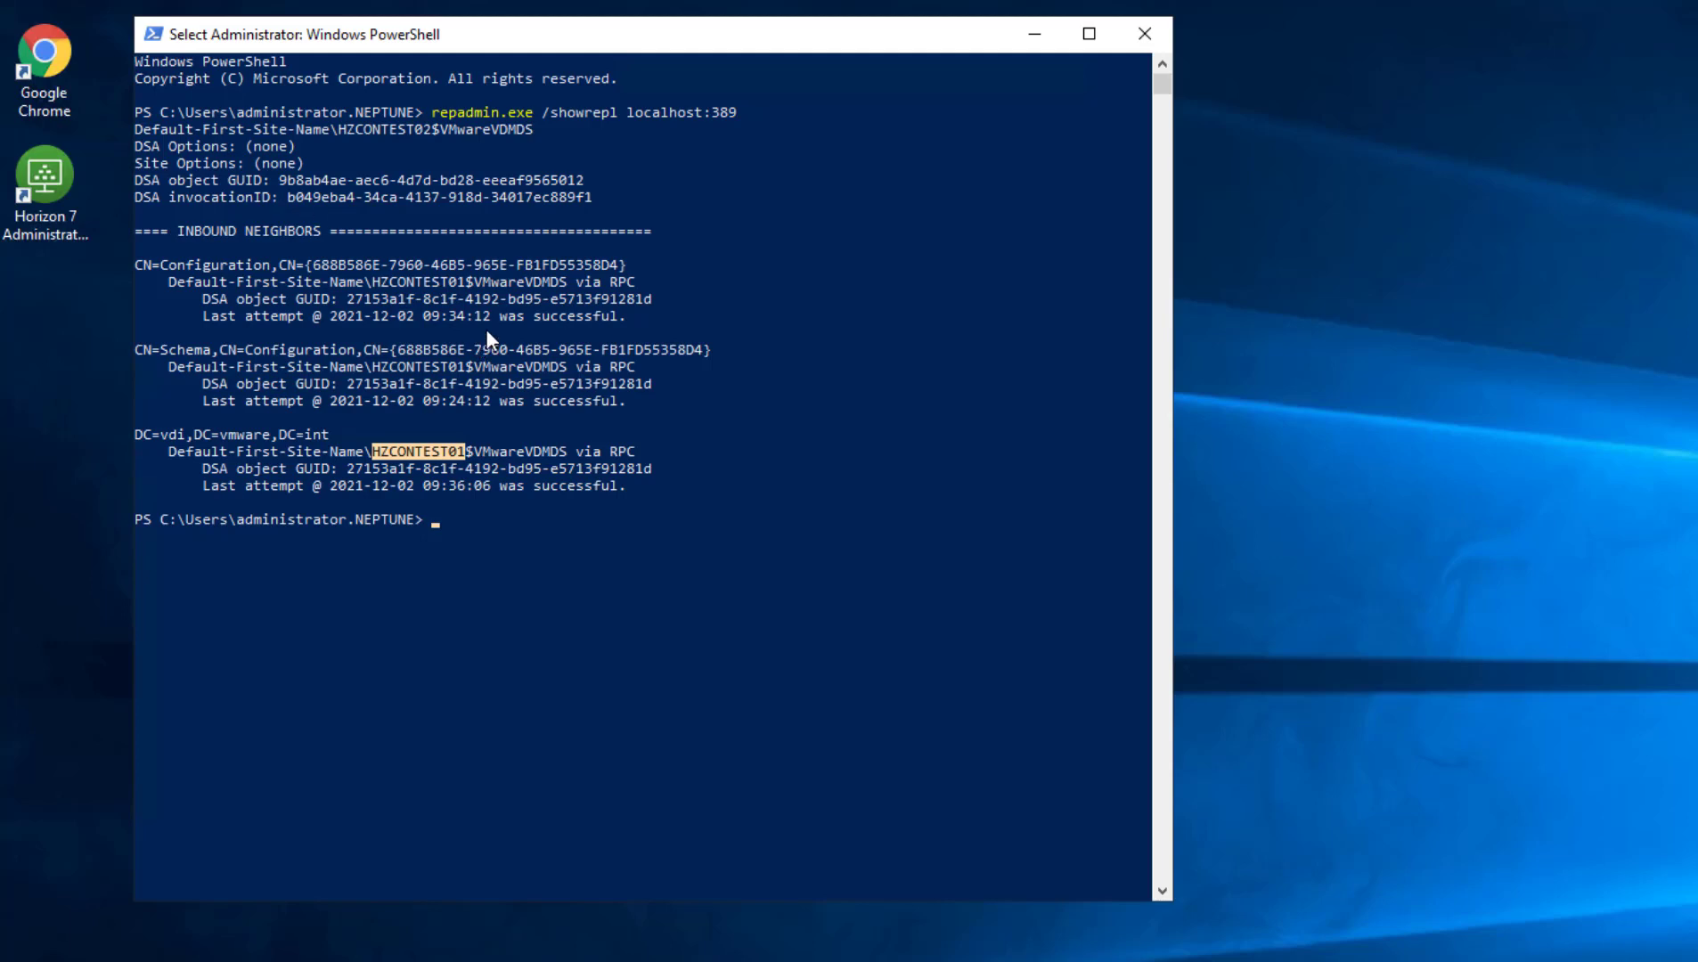
left_click(554, 301)
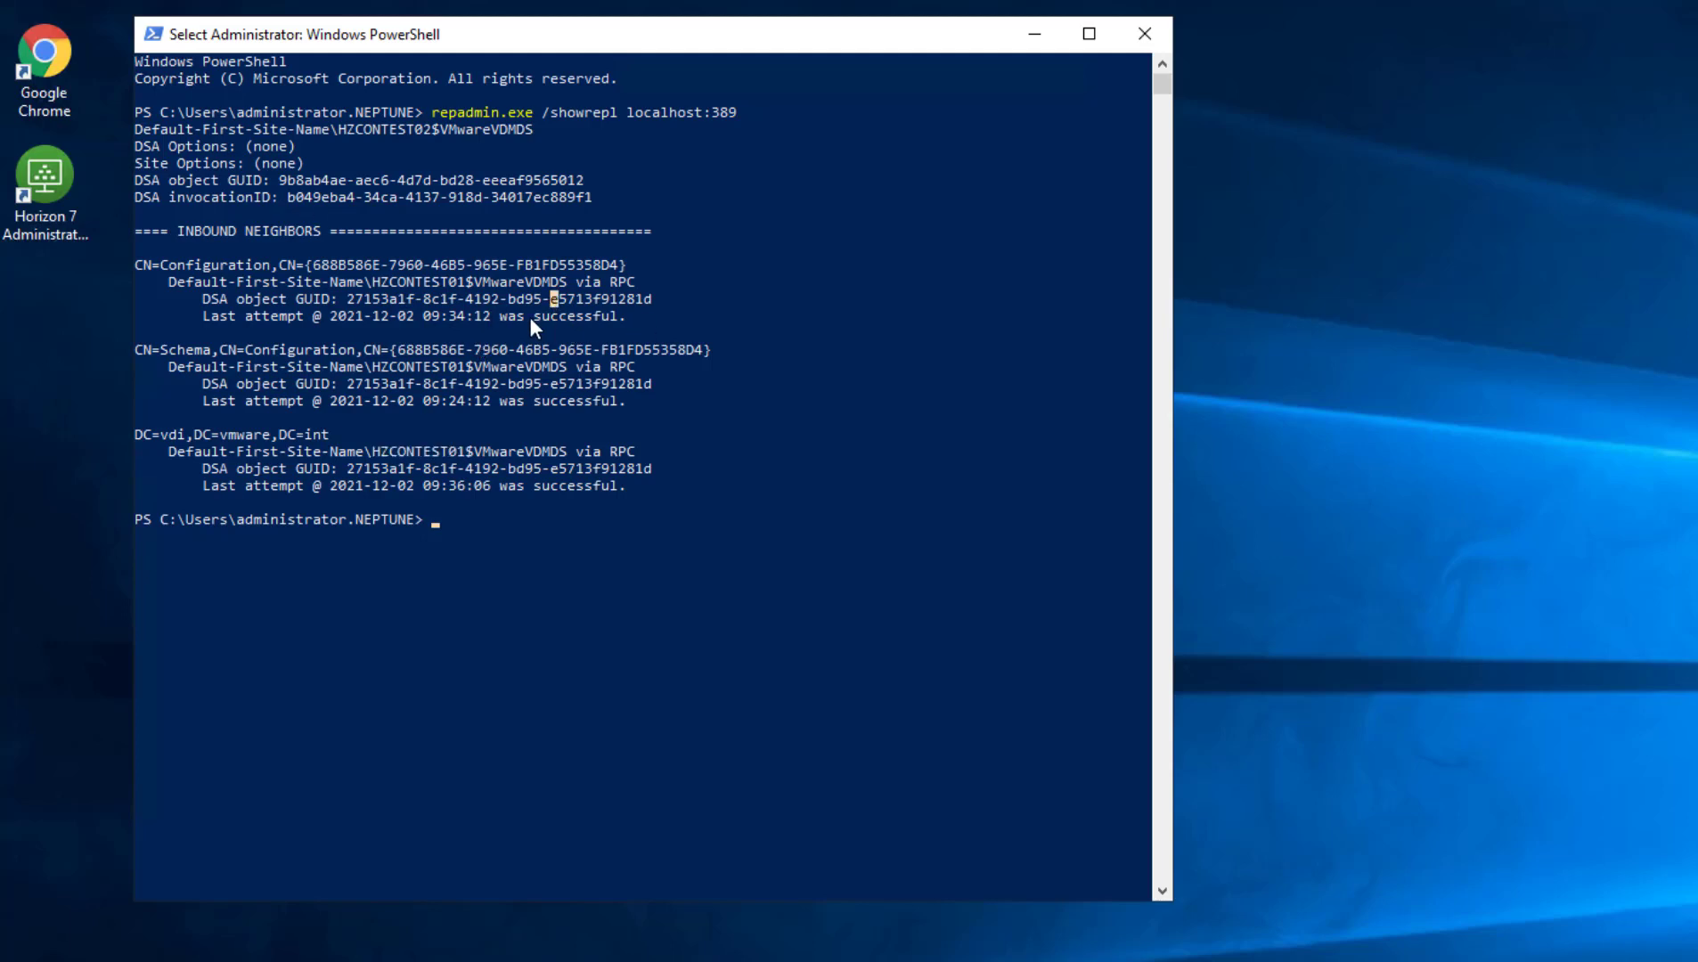
left_click_drag(548, 312, 609, 321)
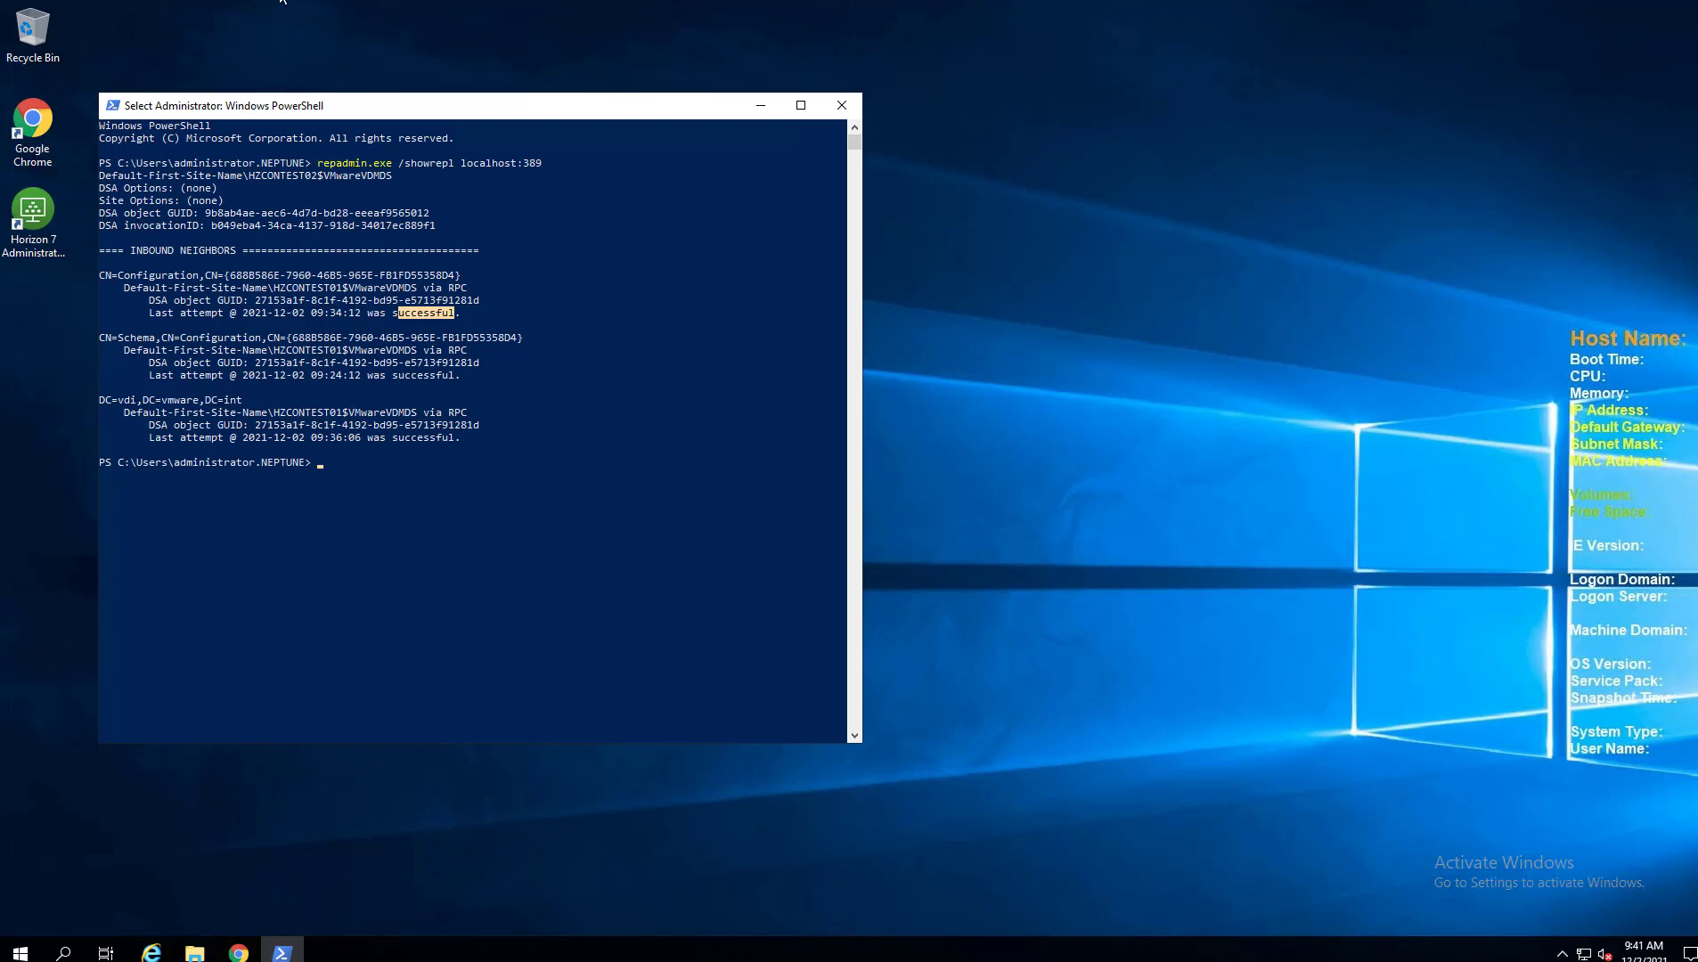
Launch VMware-Horizon-Connection-Server-x86_64-8.4.0 from Downloads, then minimize the folder window.
left_click(760, 106)
left_click(194, 952)
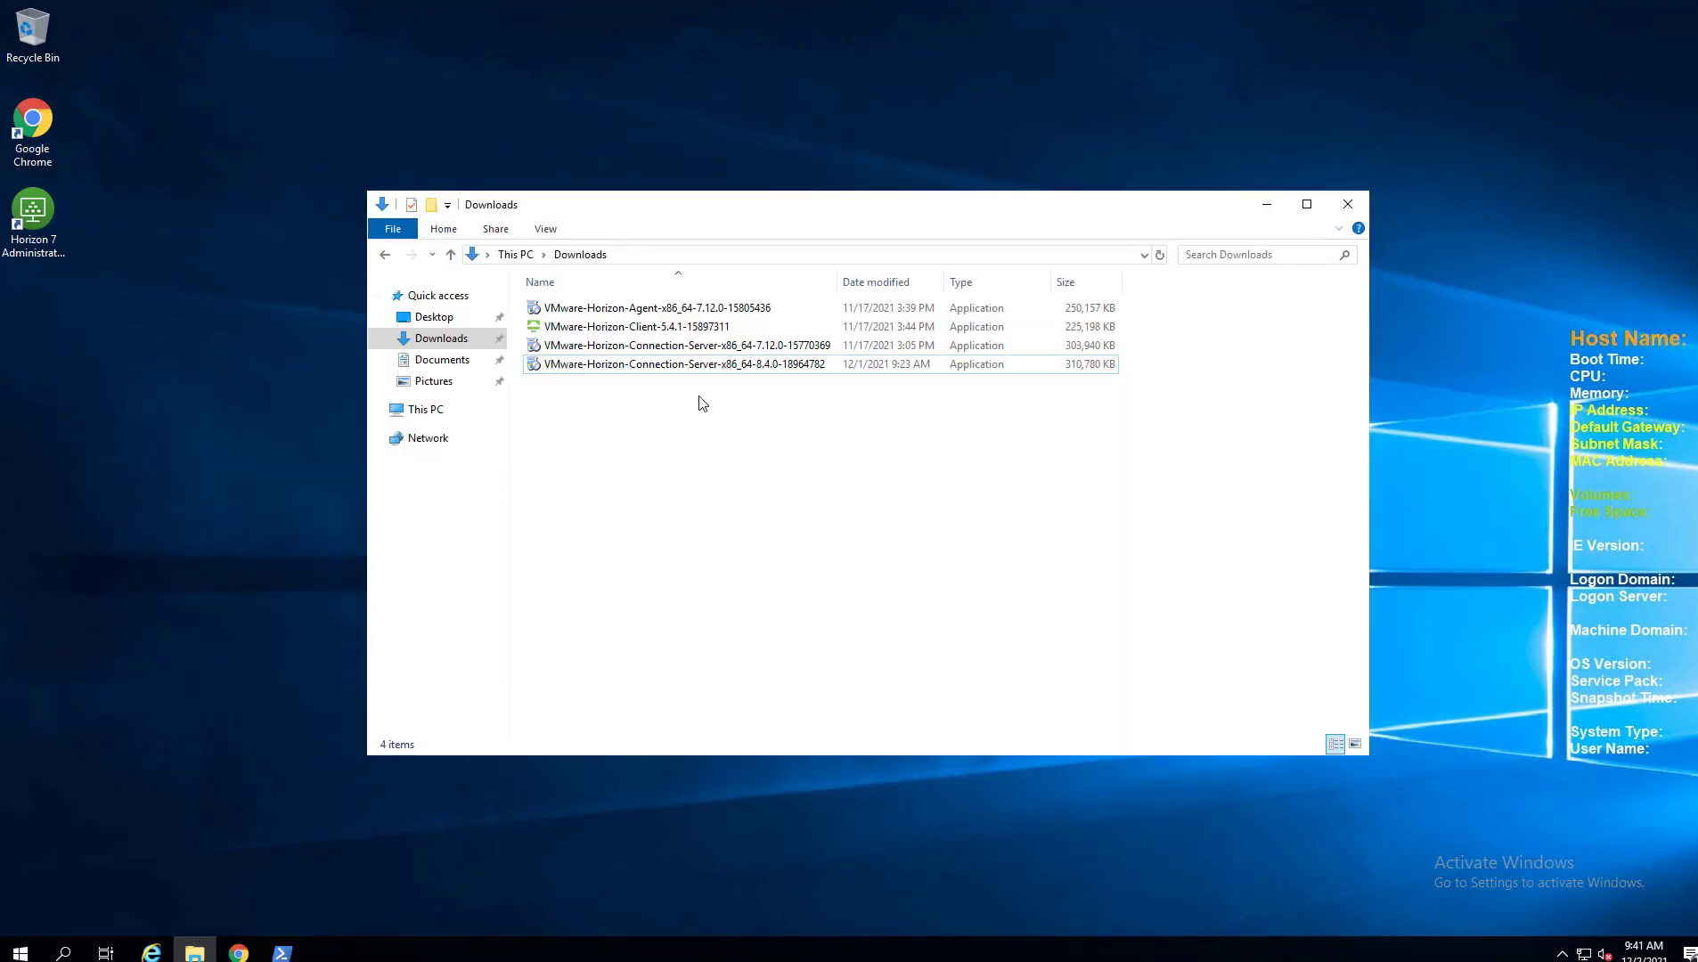
left_click(763, 370)
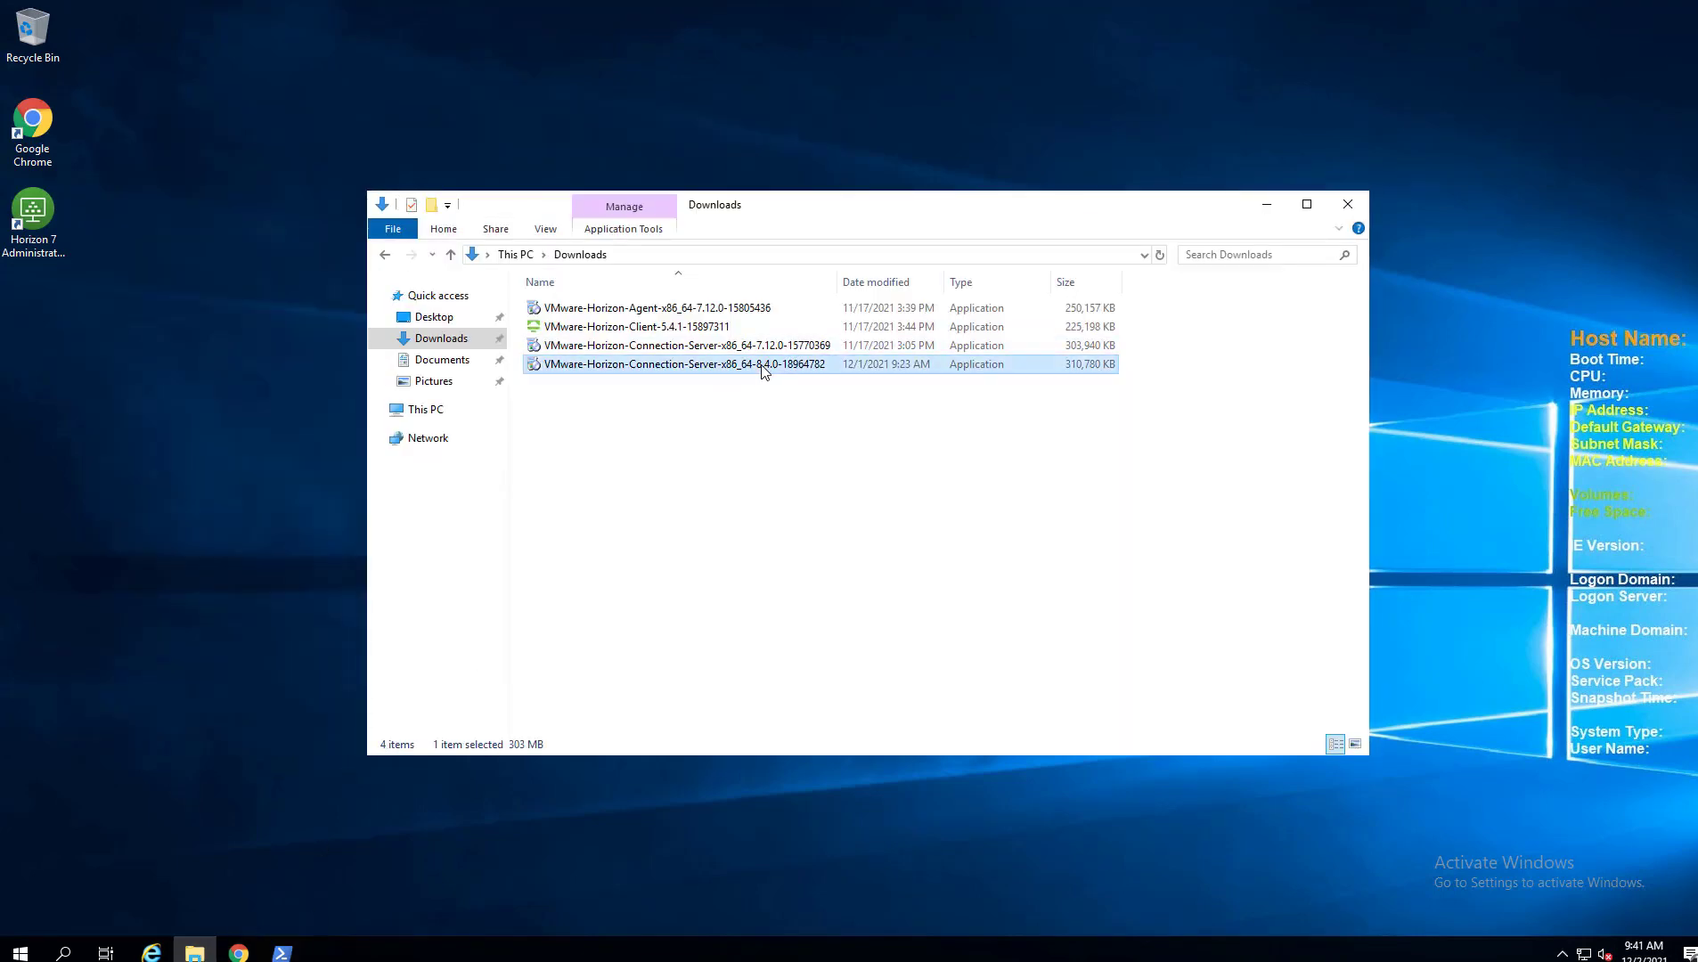
double_click(763, 369)
left_click(1267, 204)
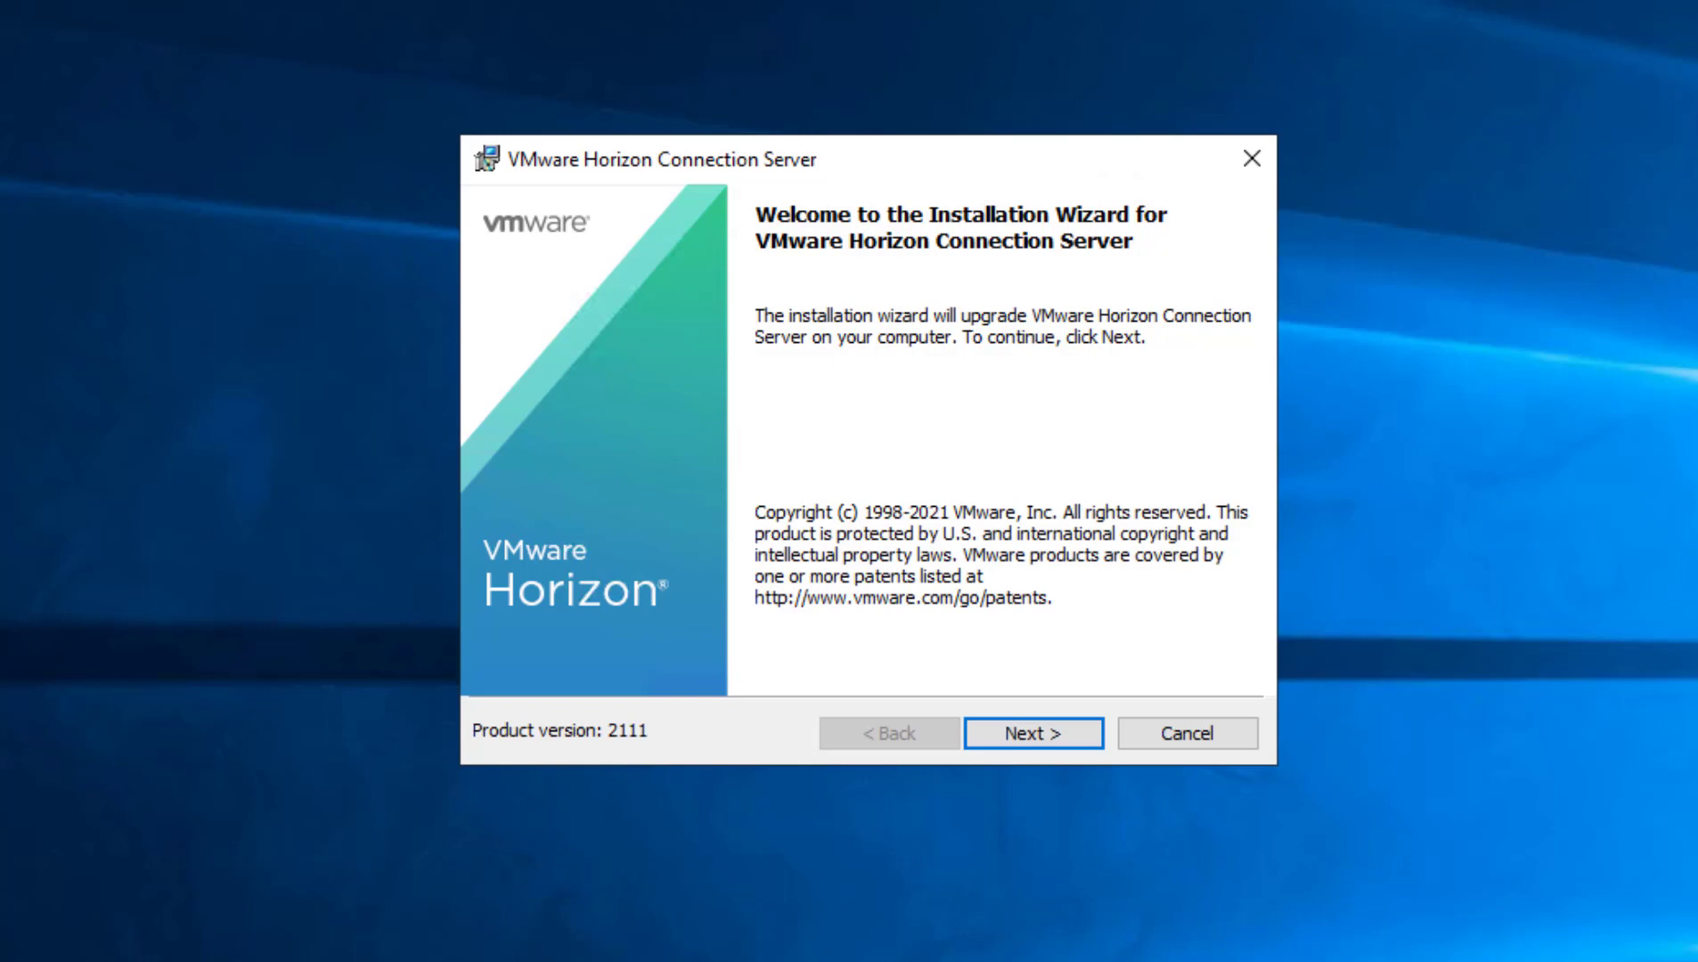
Accept the license agreement and opt out of the VMware Customer Experience Improvement Program.
left_click(1031, 741)
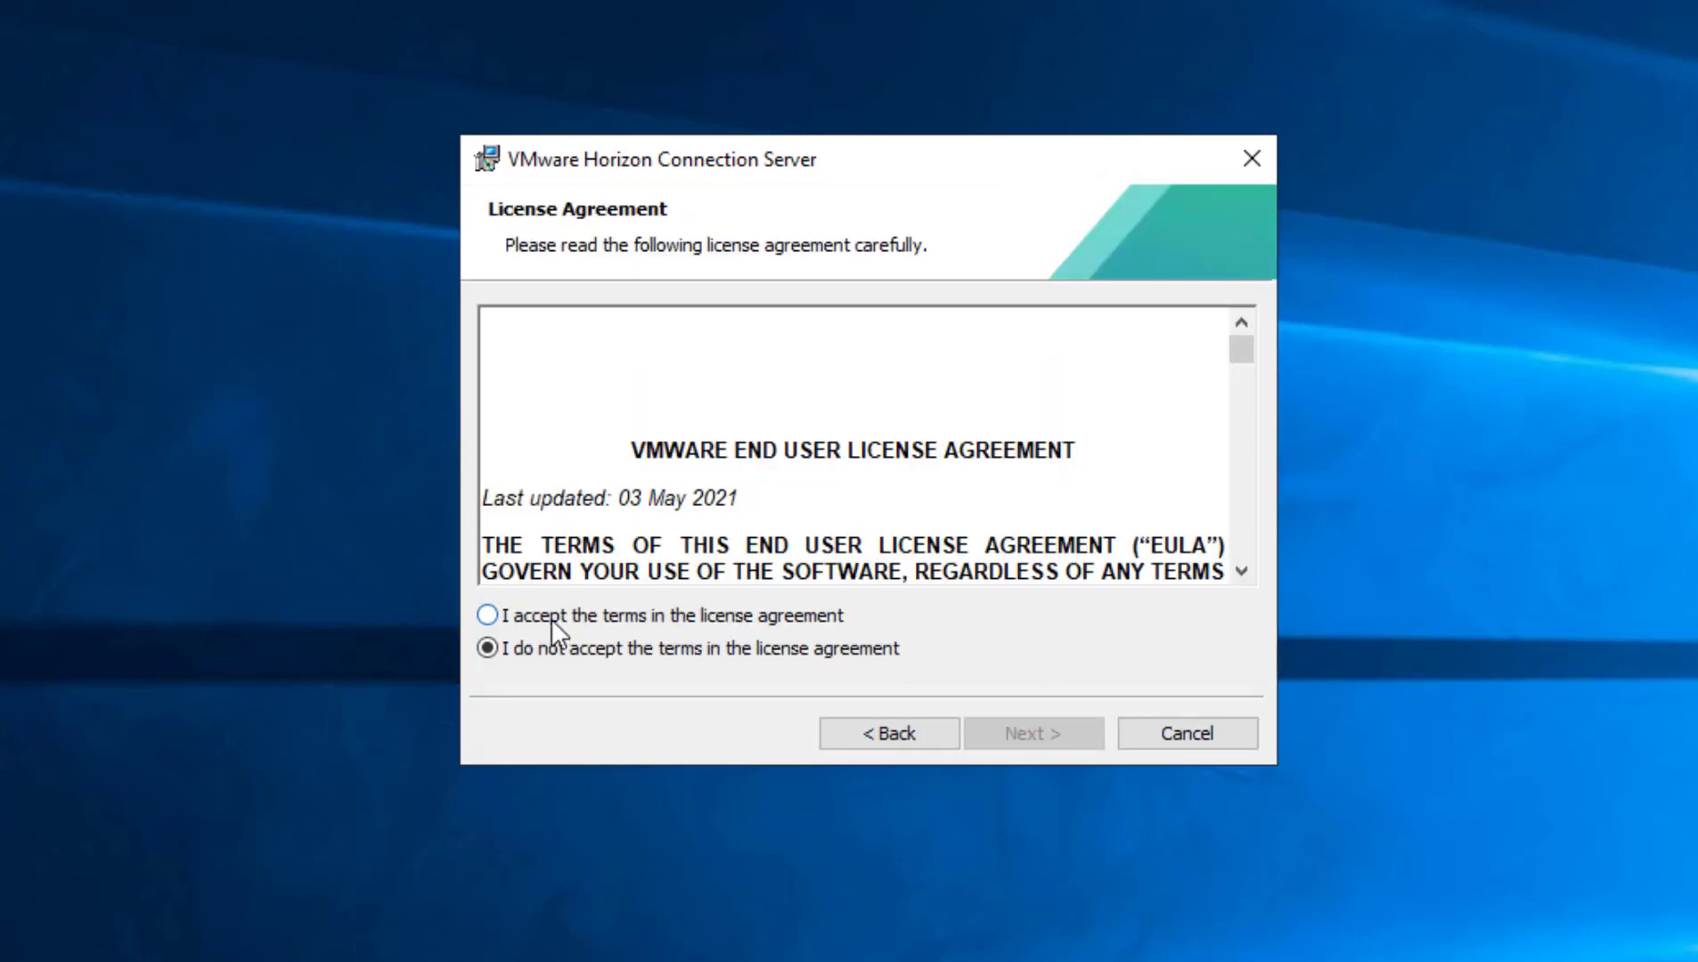
left_click(488, 614)
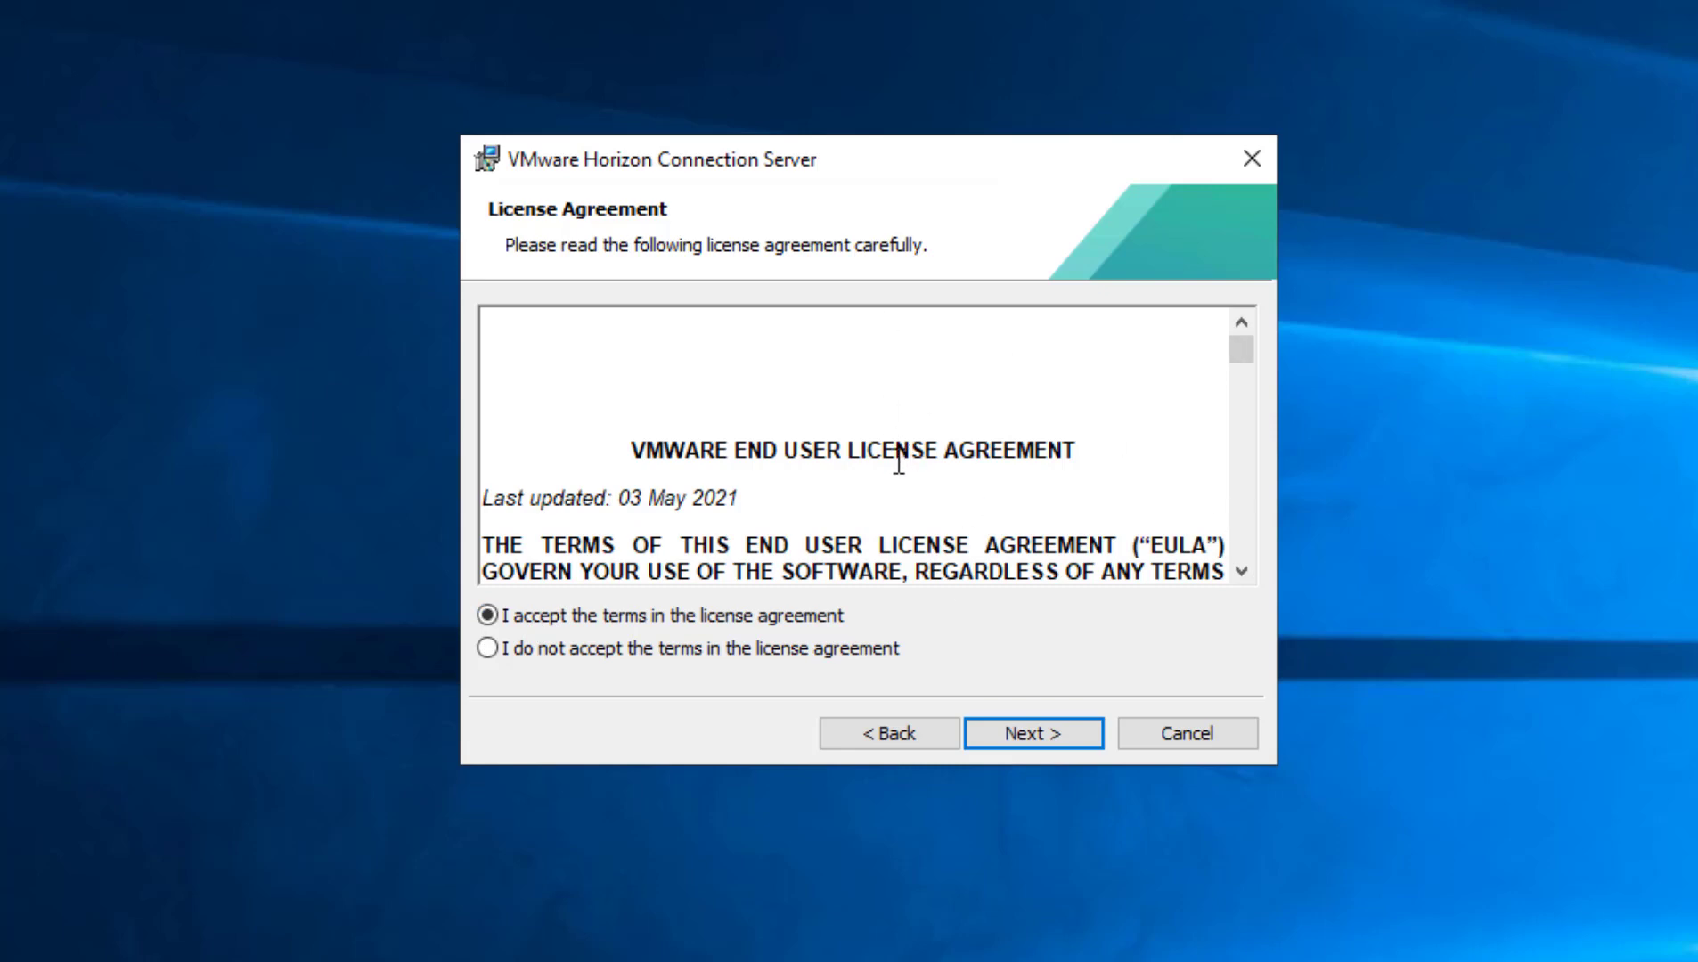
left_click(986, 738)
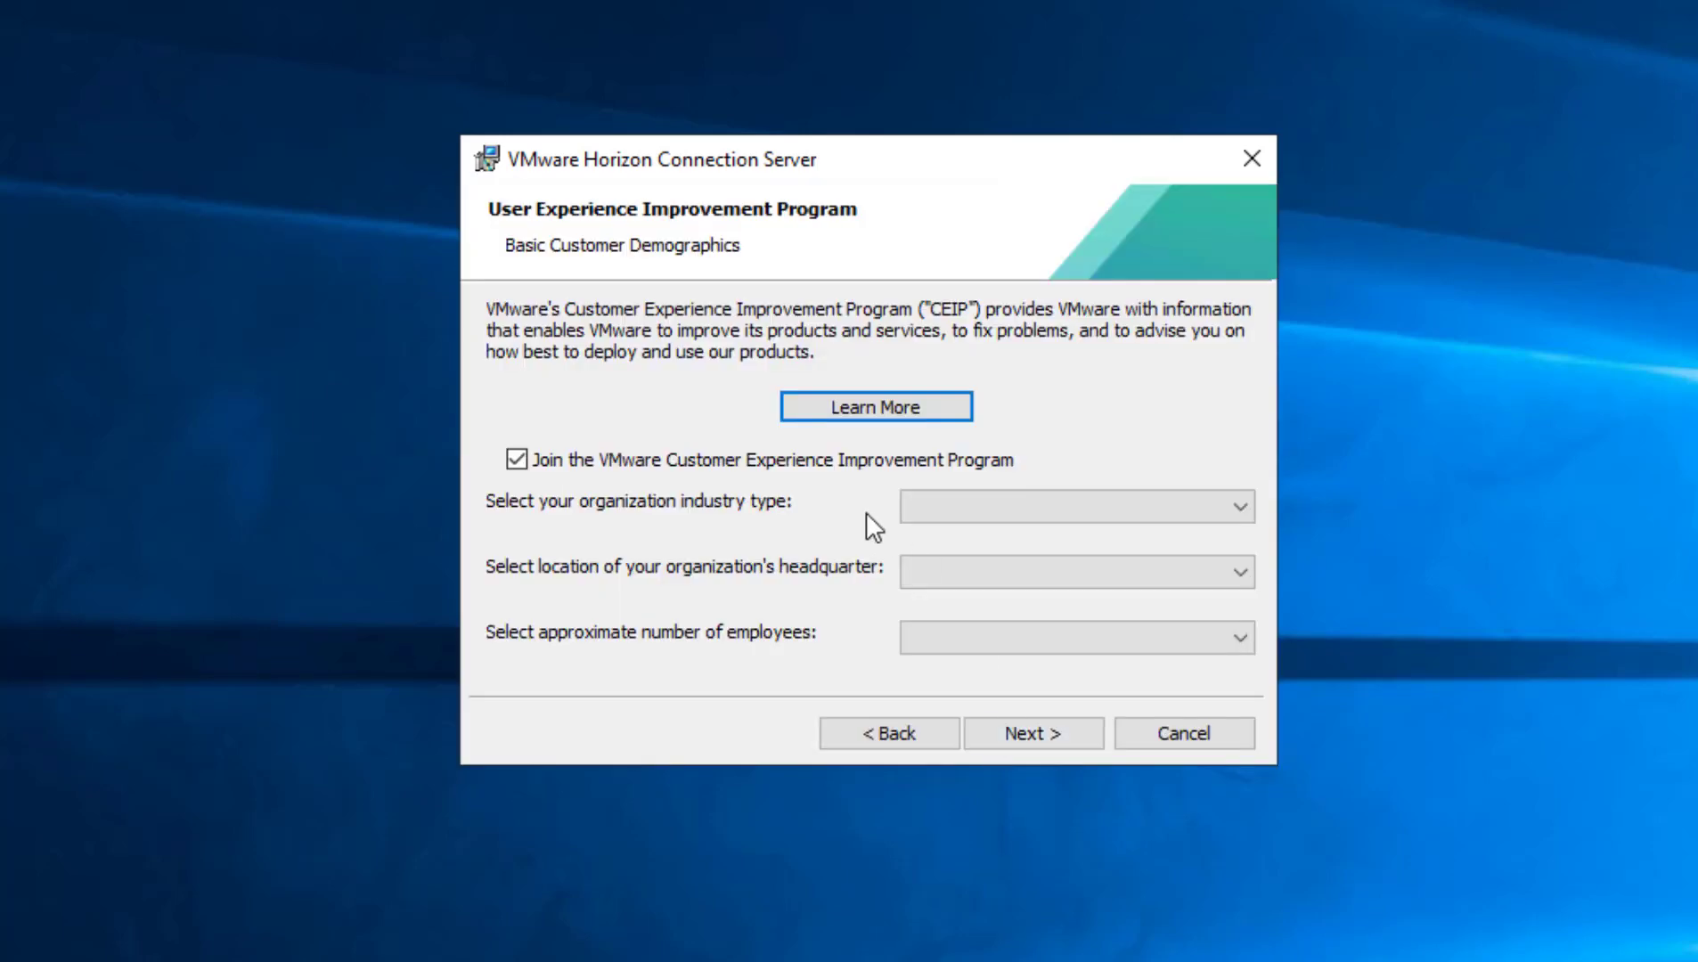
left_click(517, 460)
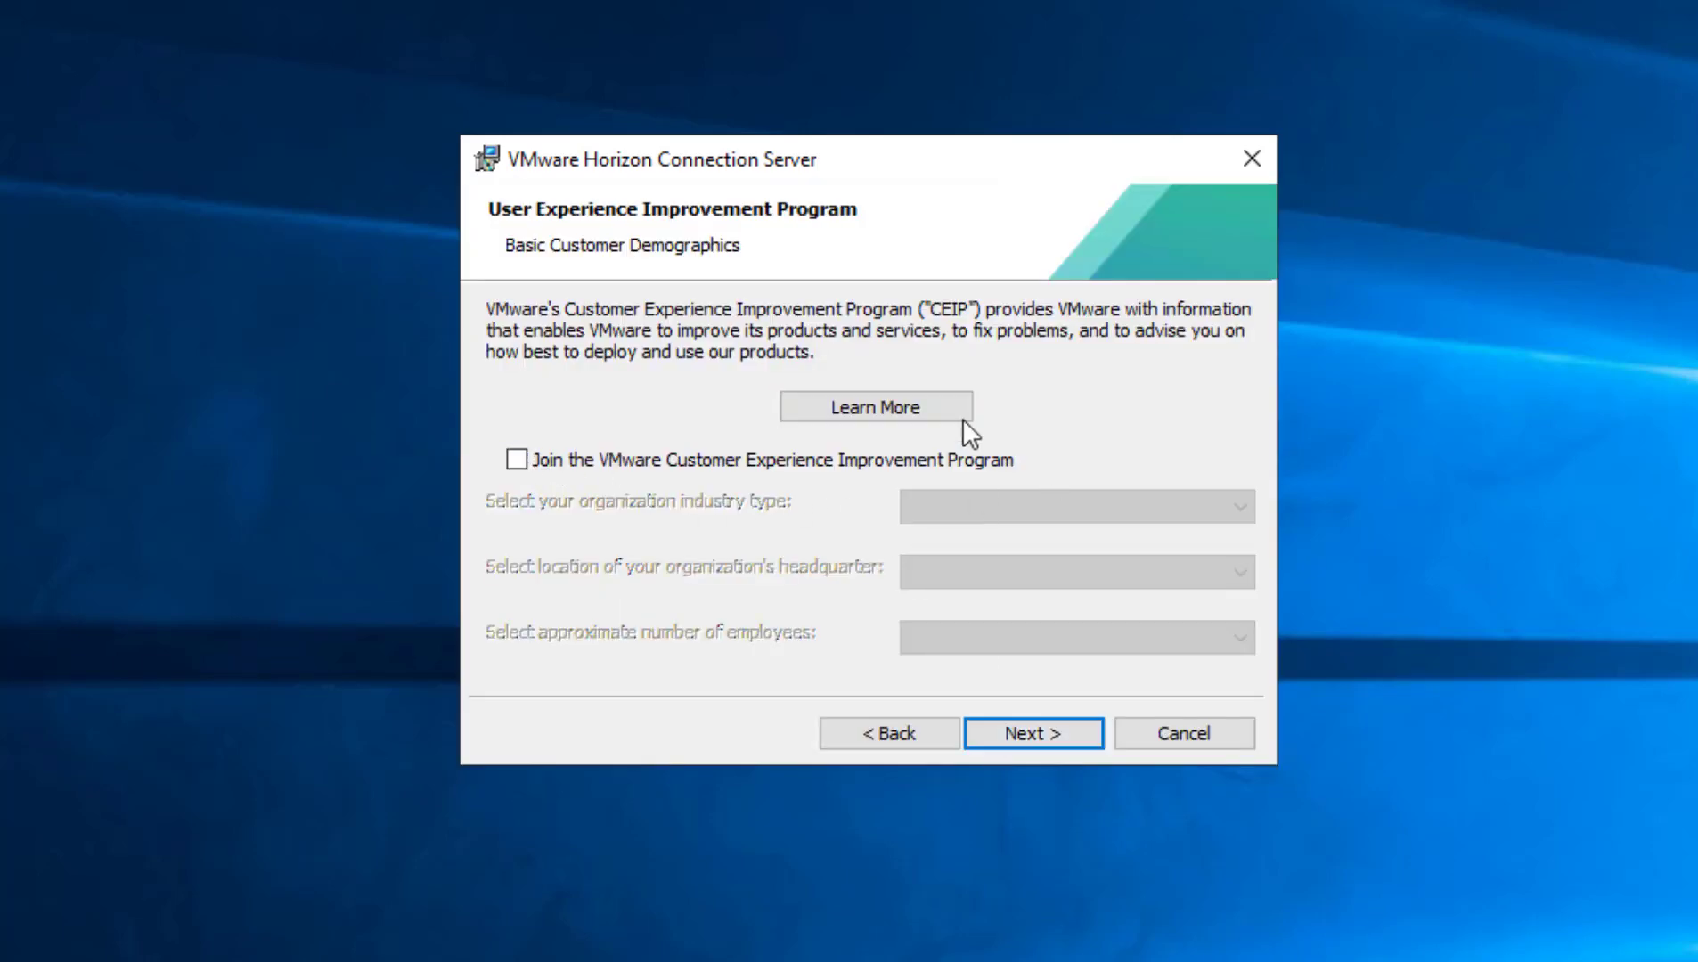
left_click(1030, 740)
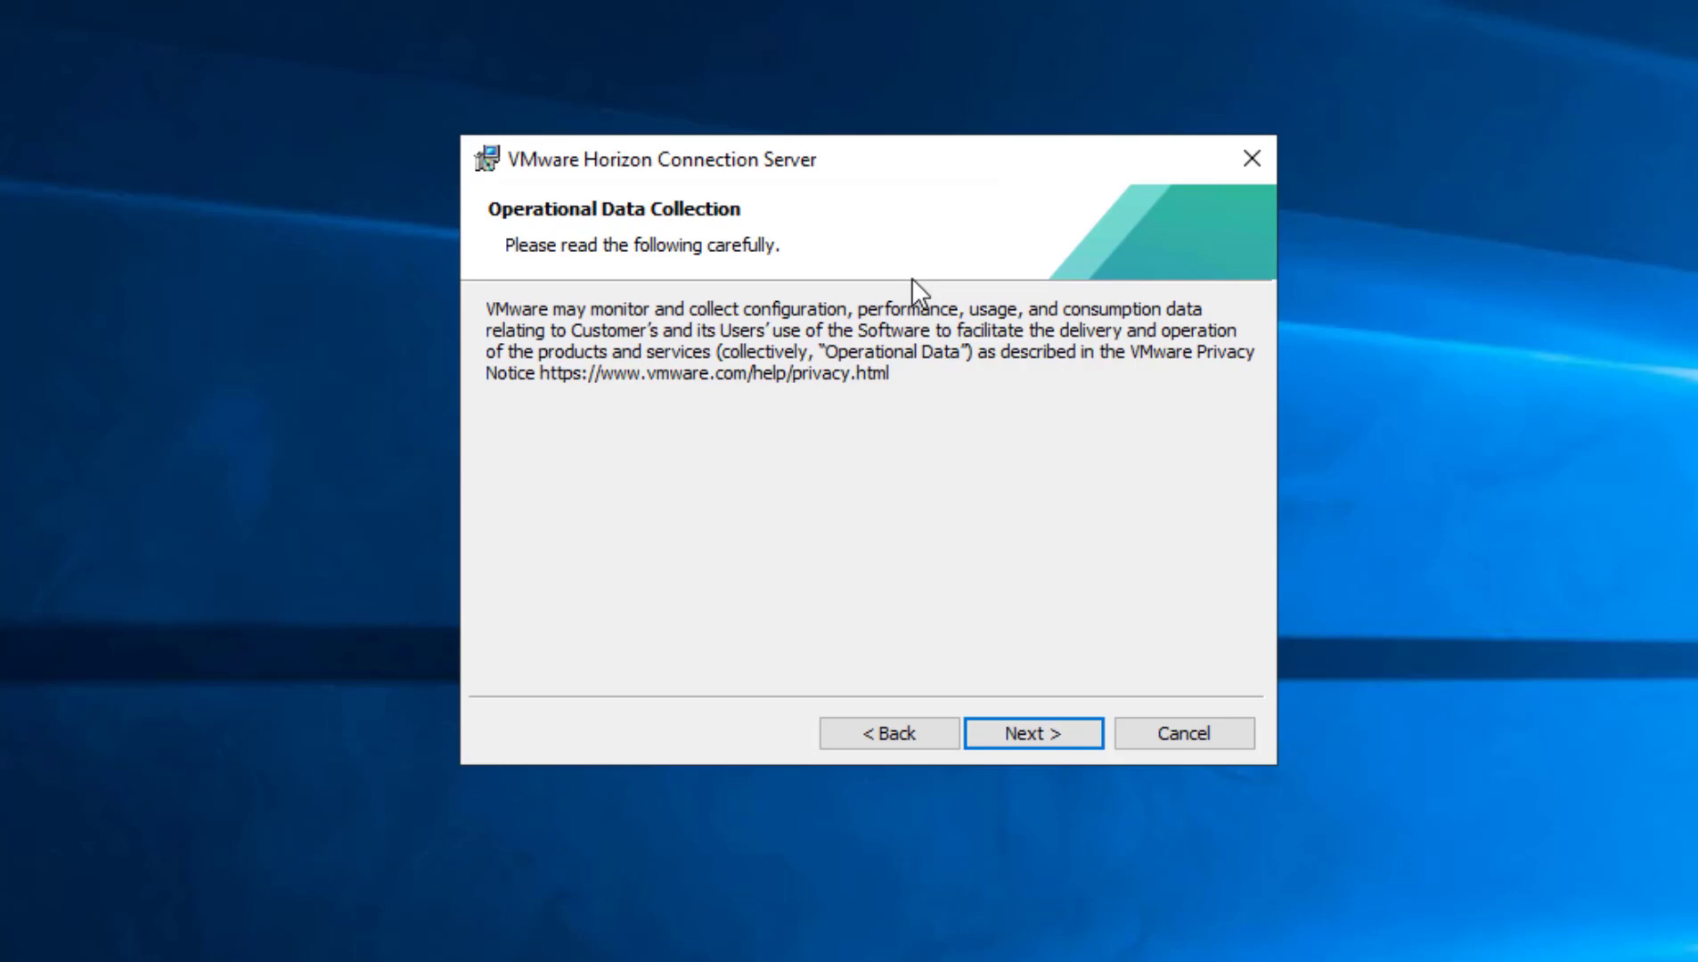
Acknowledge the Operational Data Collection notice and start the Connection Server upgrade install.
left_click(1071, 733)
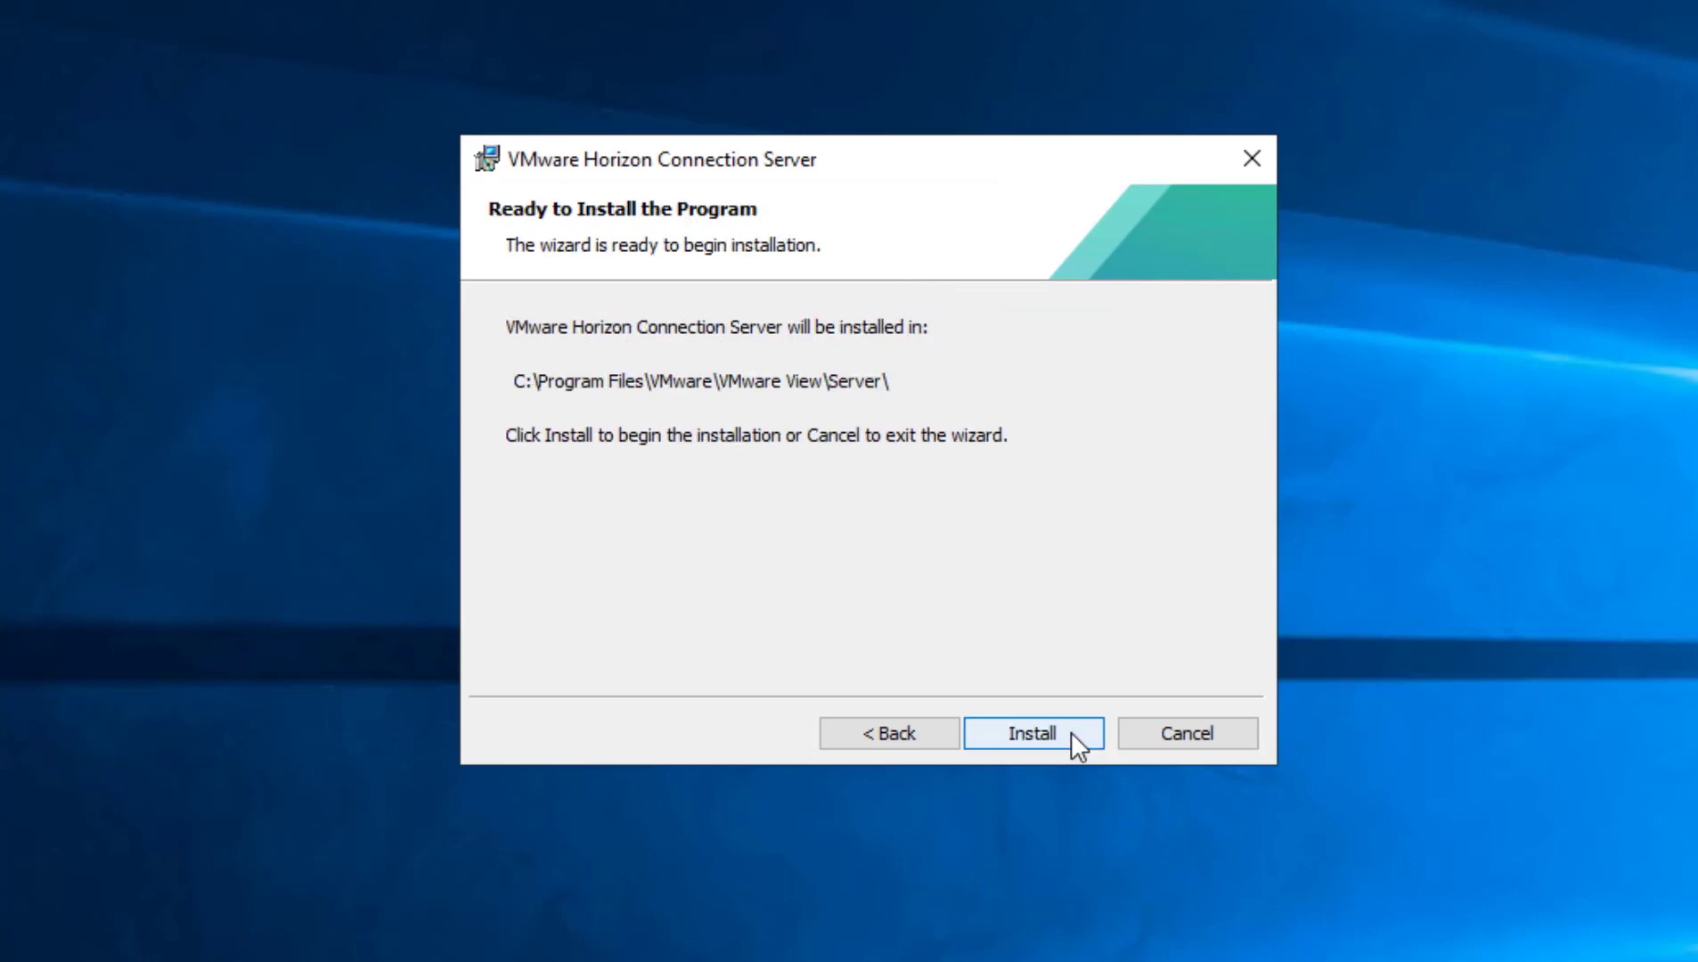
left_click(1024, 726)
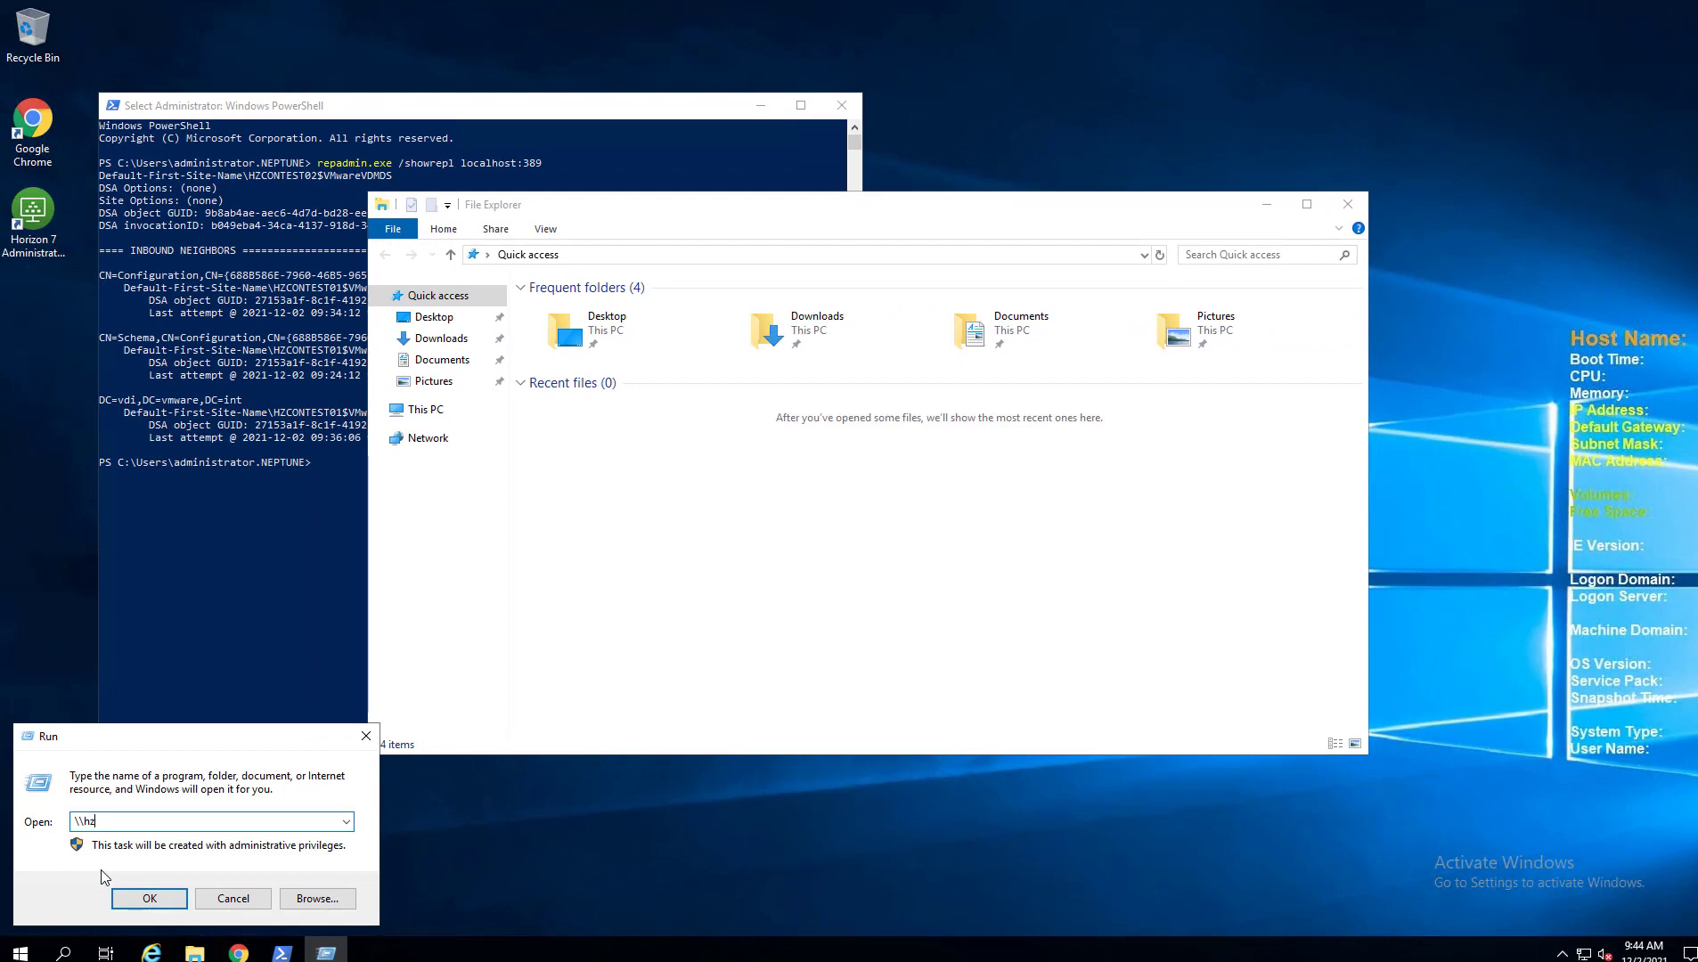
Copy the 8.4.0 installer from \\hzcontest01\c$ Users > administrator.NEPTUNE > Downloads.
type("contest01\\c$")
key("Return")
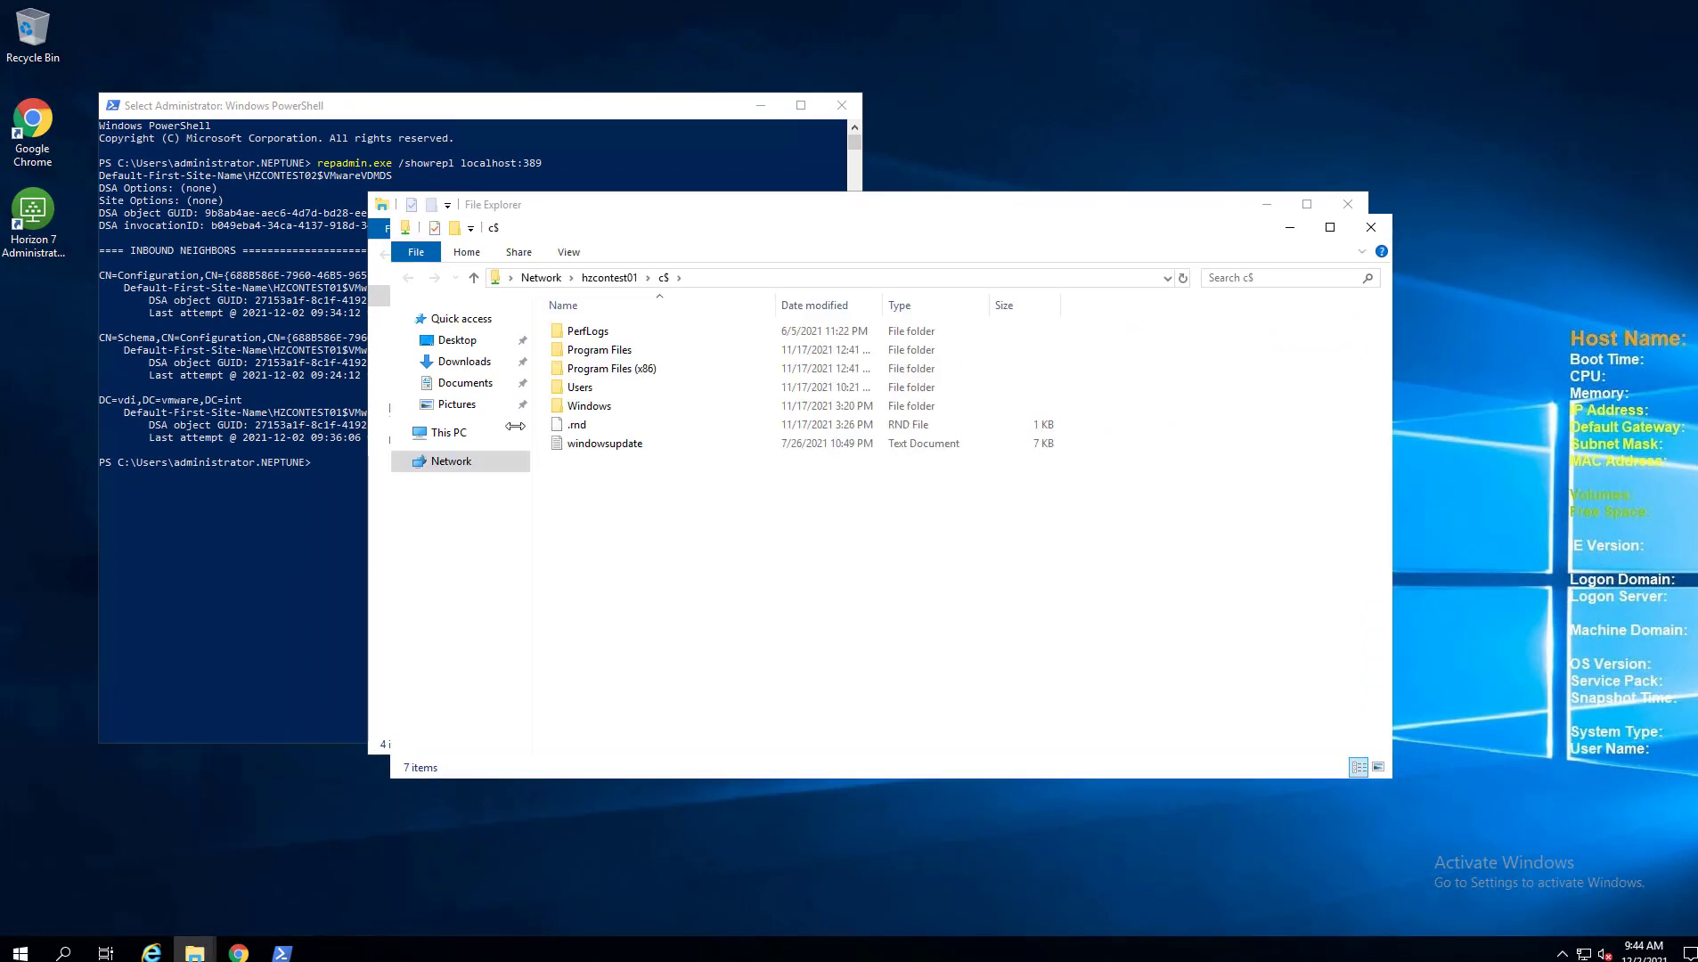
double_click(586, 388)
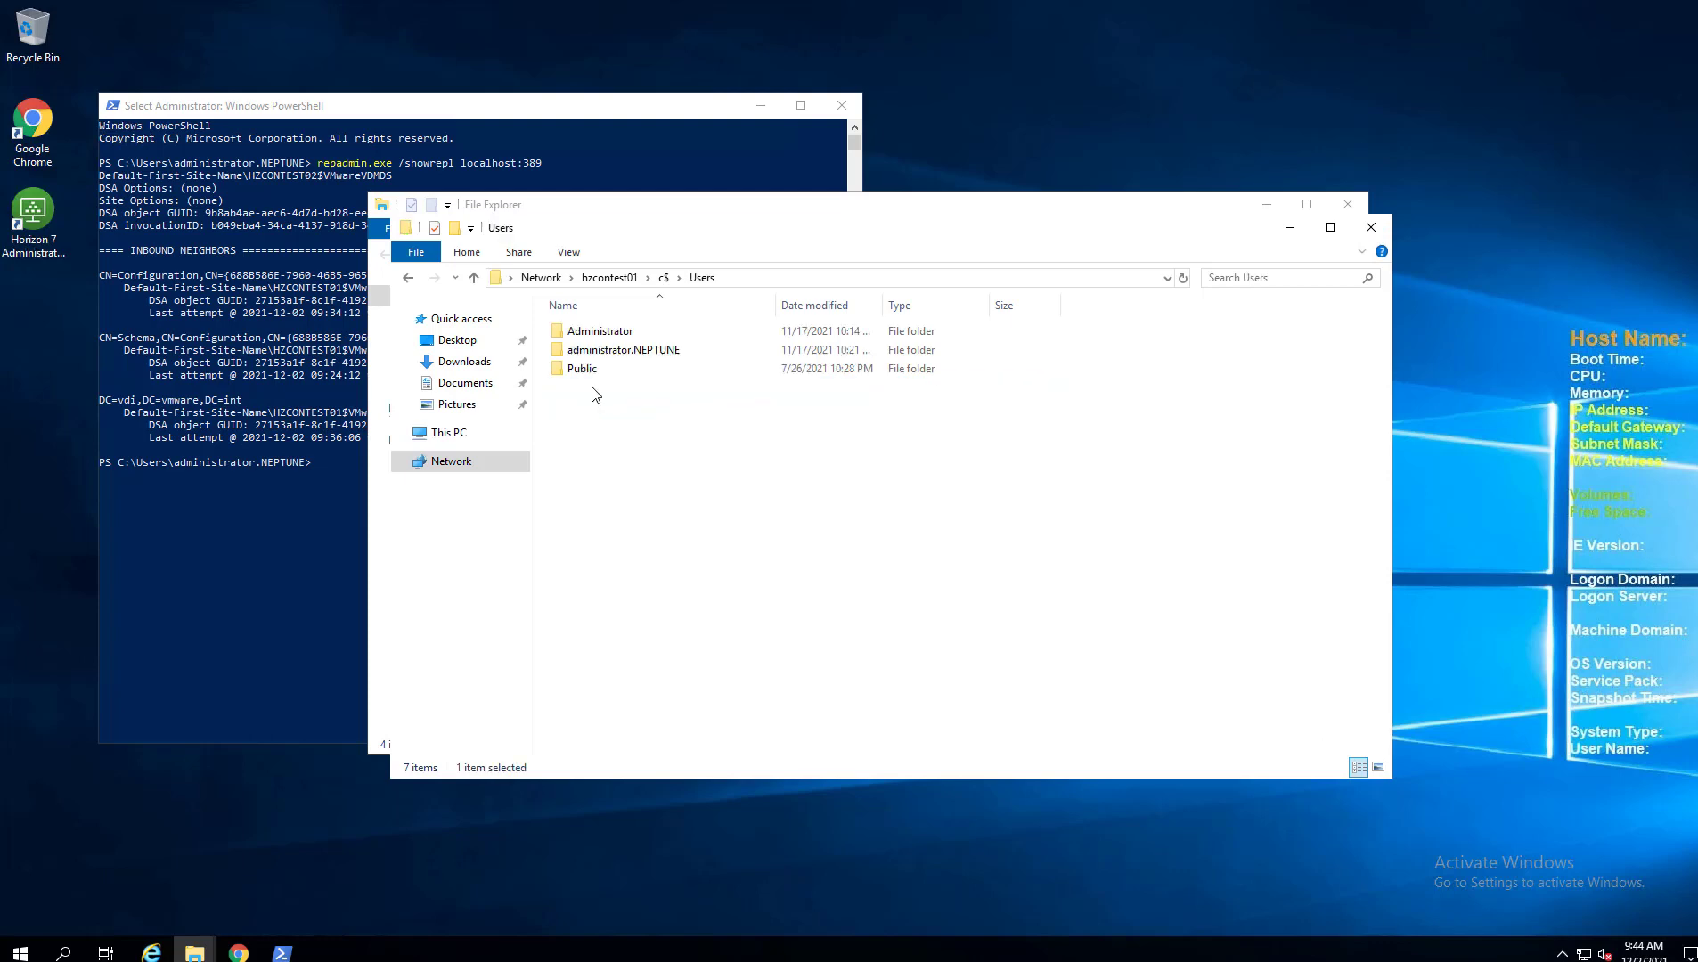
double_click(668, 352)
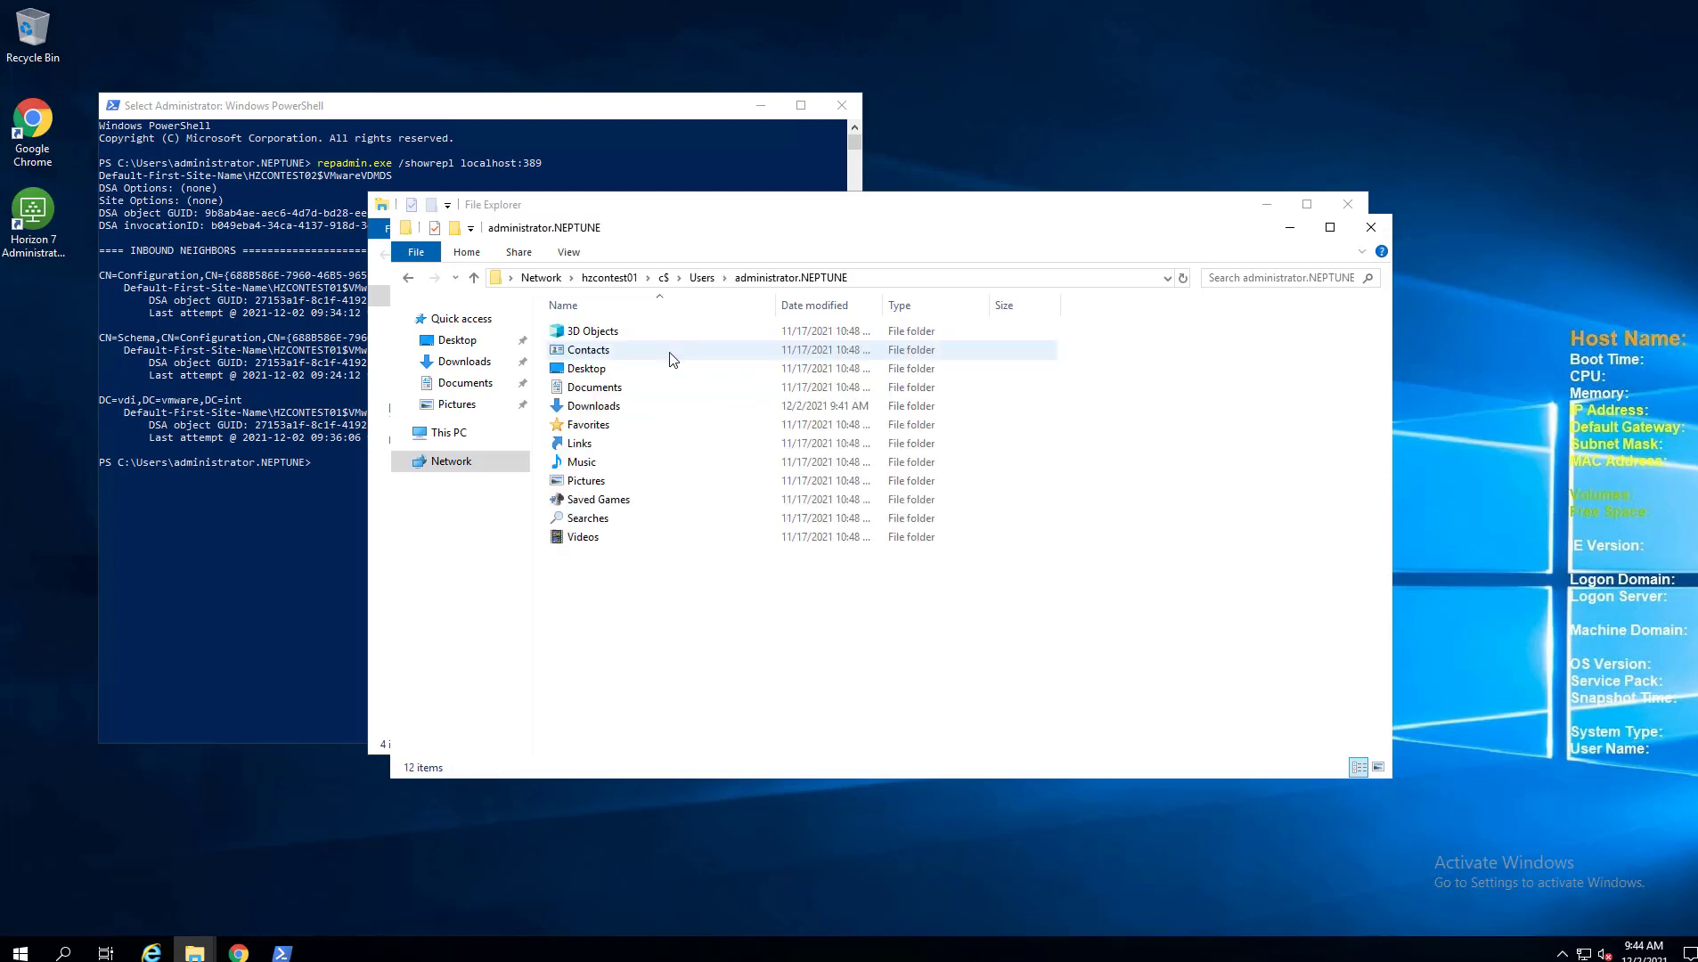
double_click(608, 407)
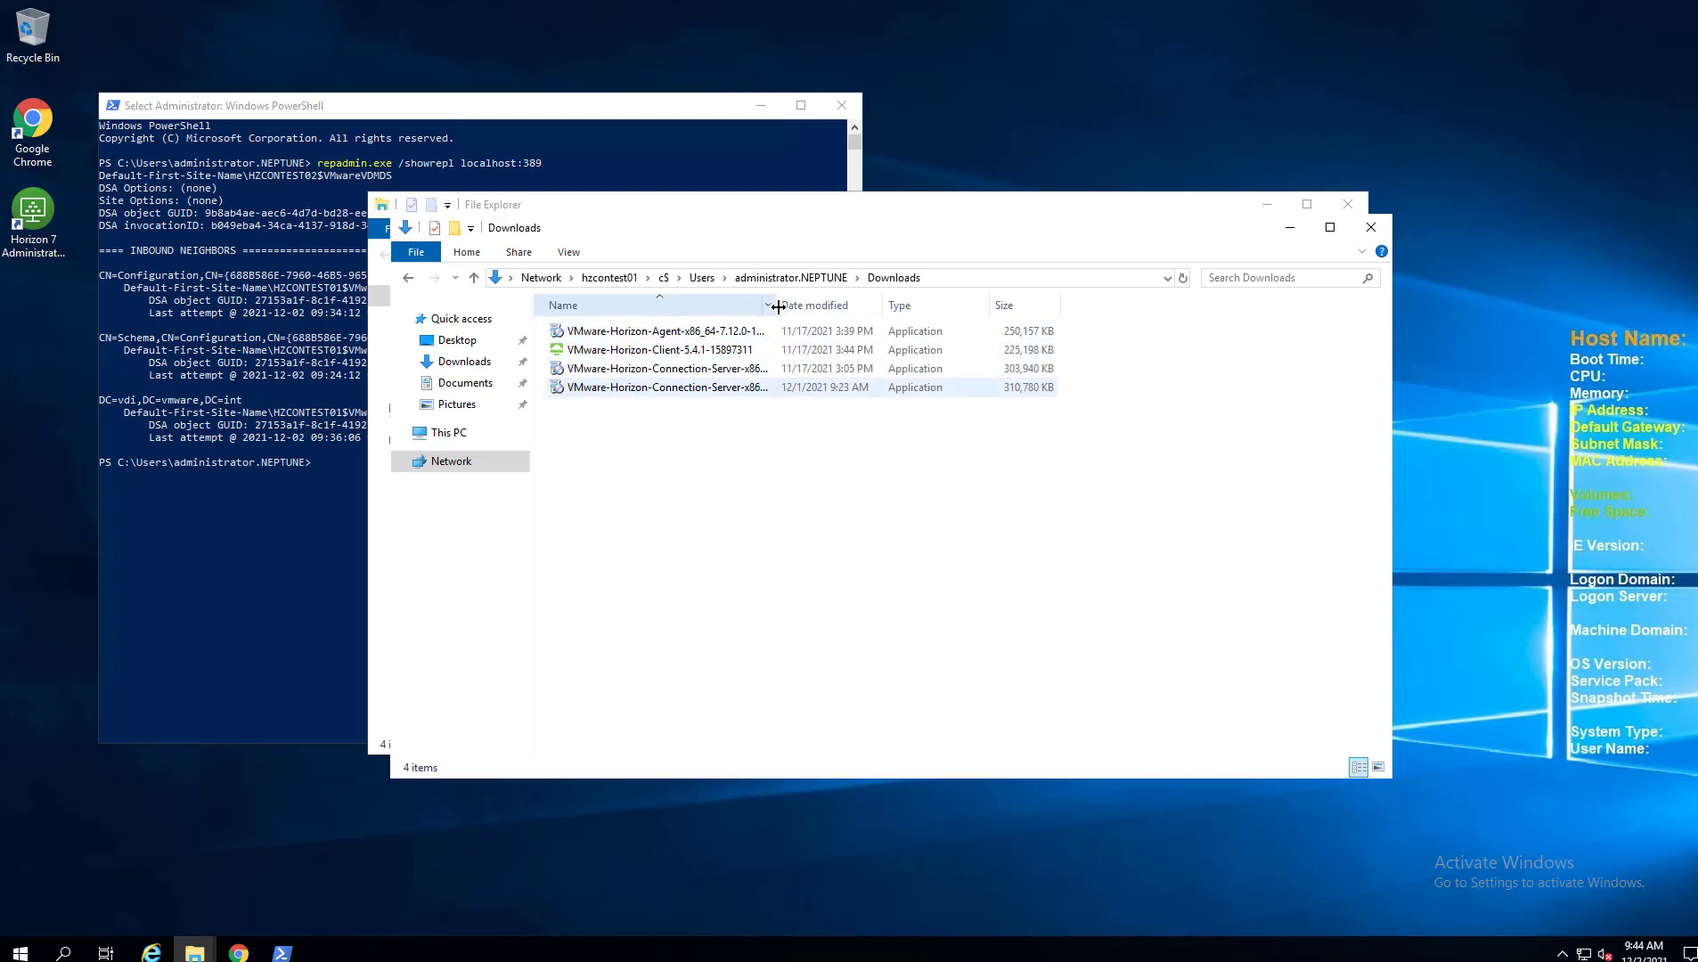
left_click_drag(776, 305, 954, 305)
right_click(786, 387)
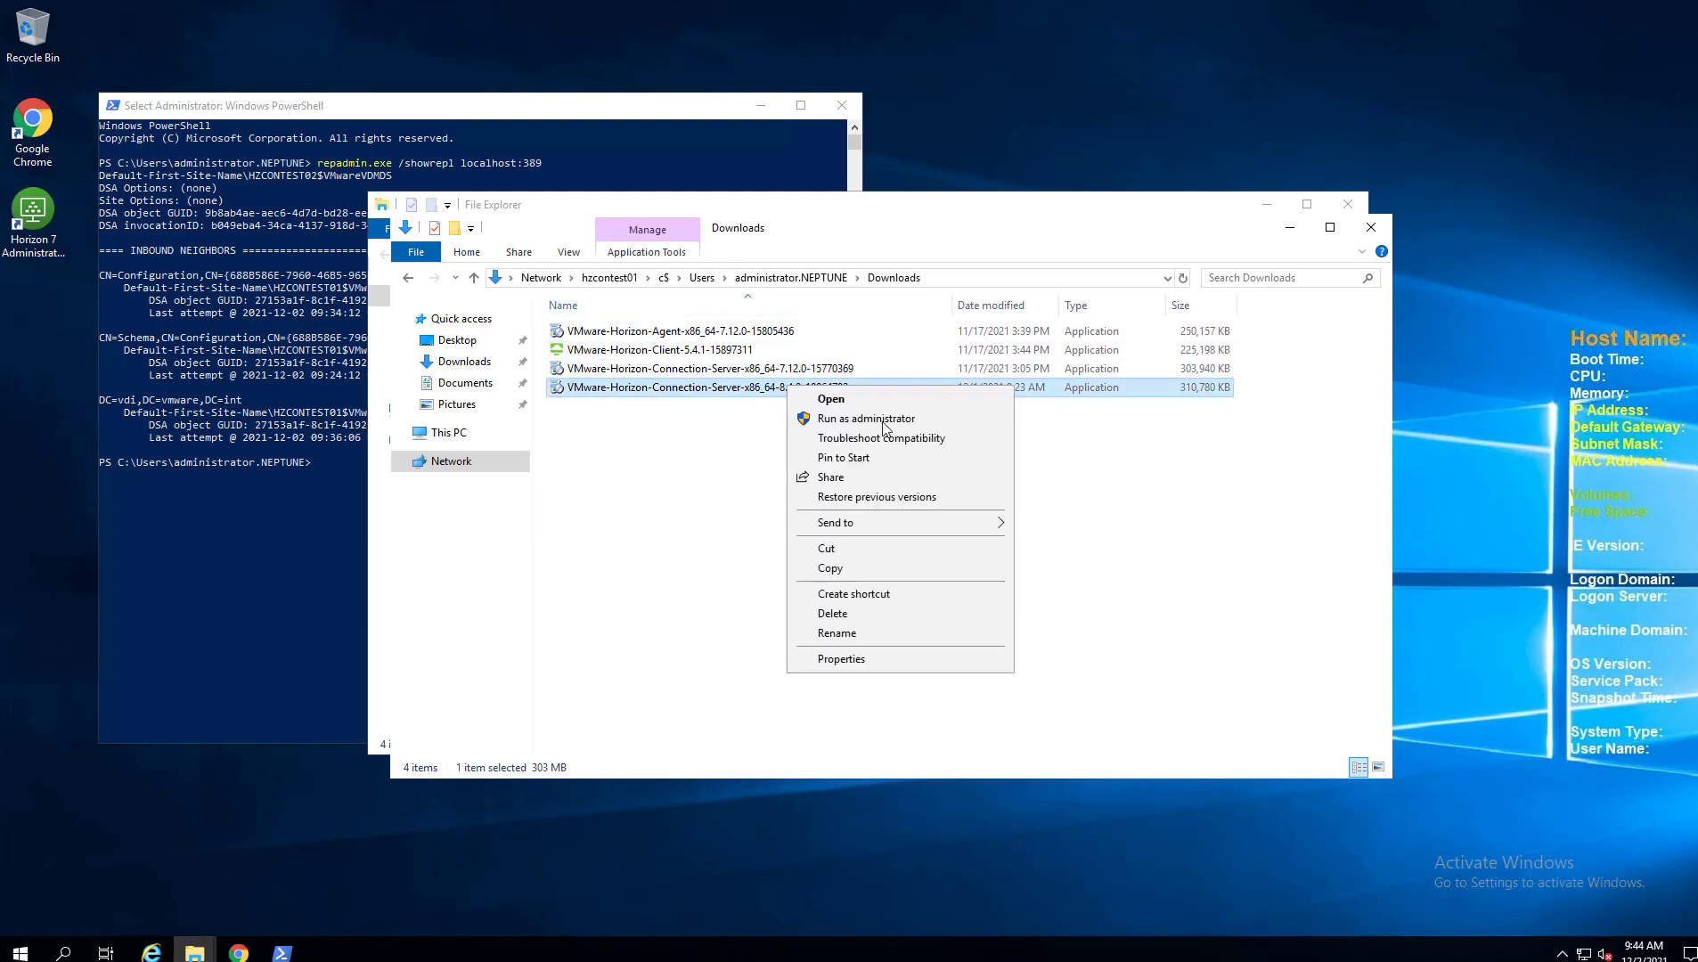
left_click(824, 564)
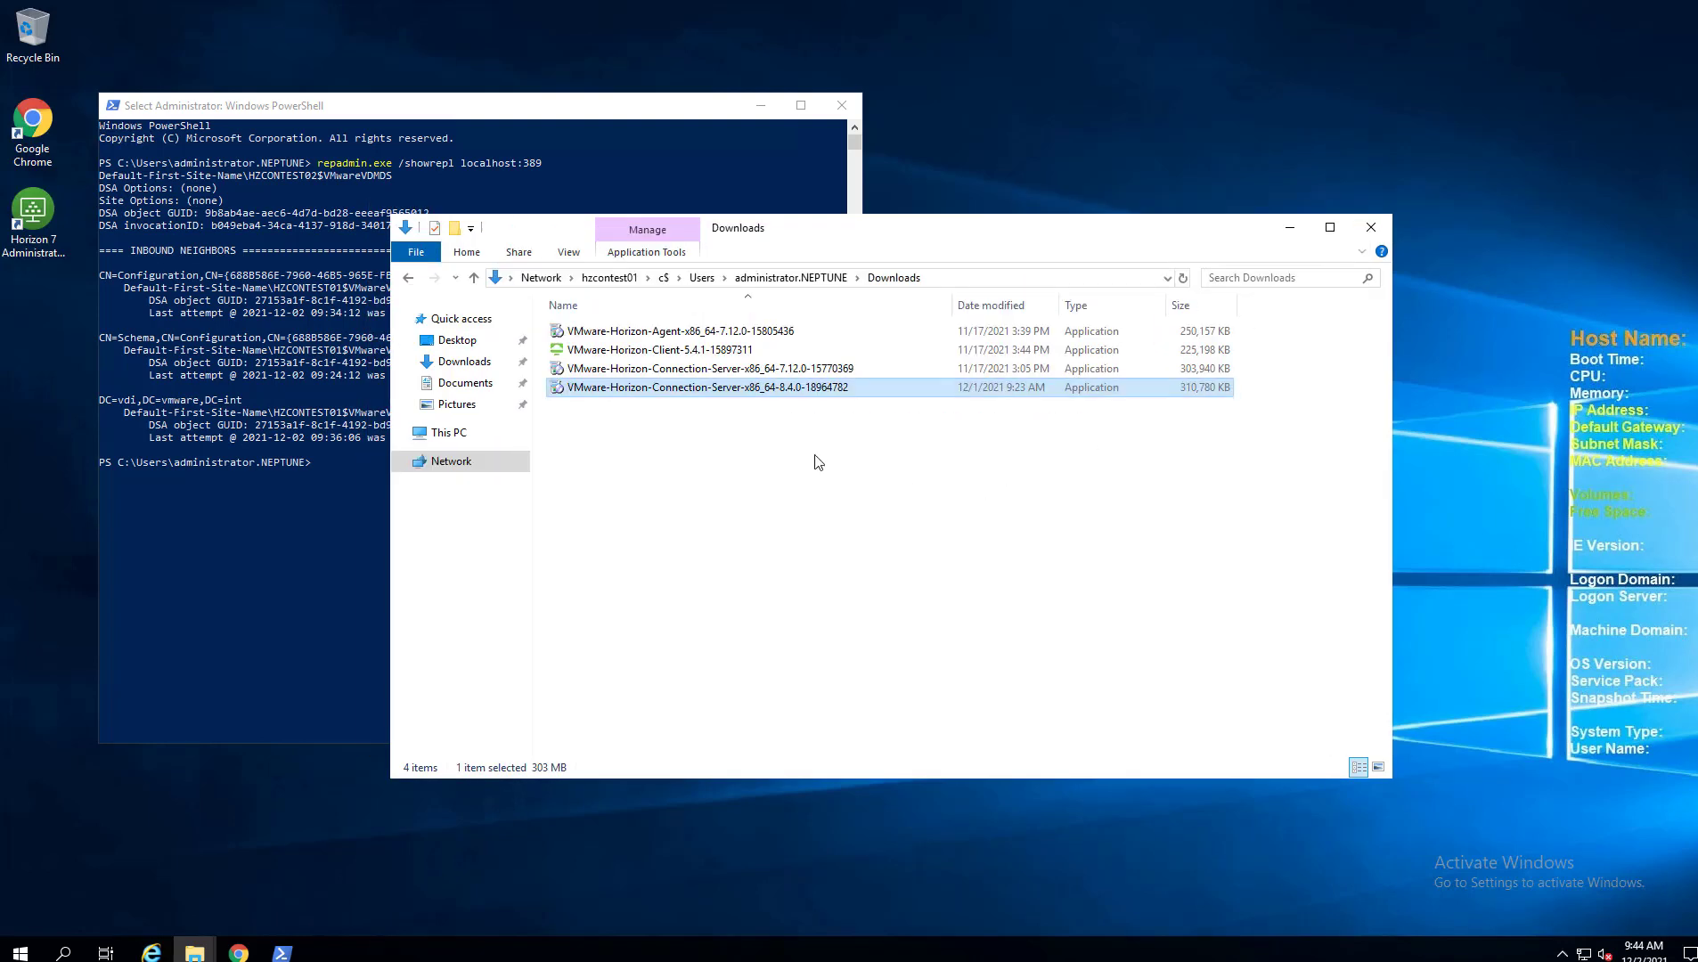
left_click(807, 495)
Paste the installer into this server's local Downloads folder and launch it.
left_click(1290, 227)
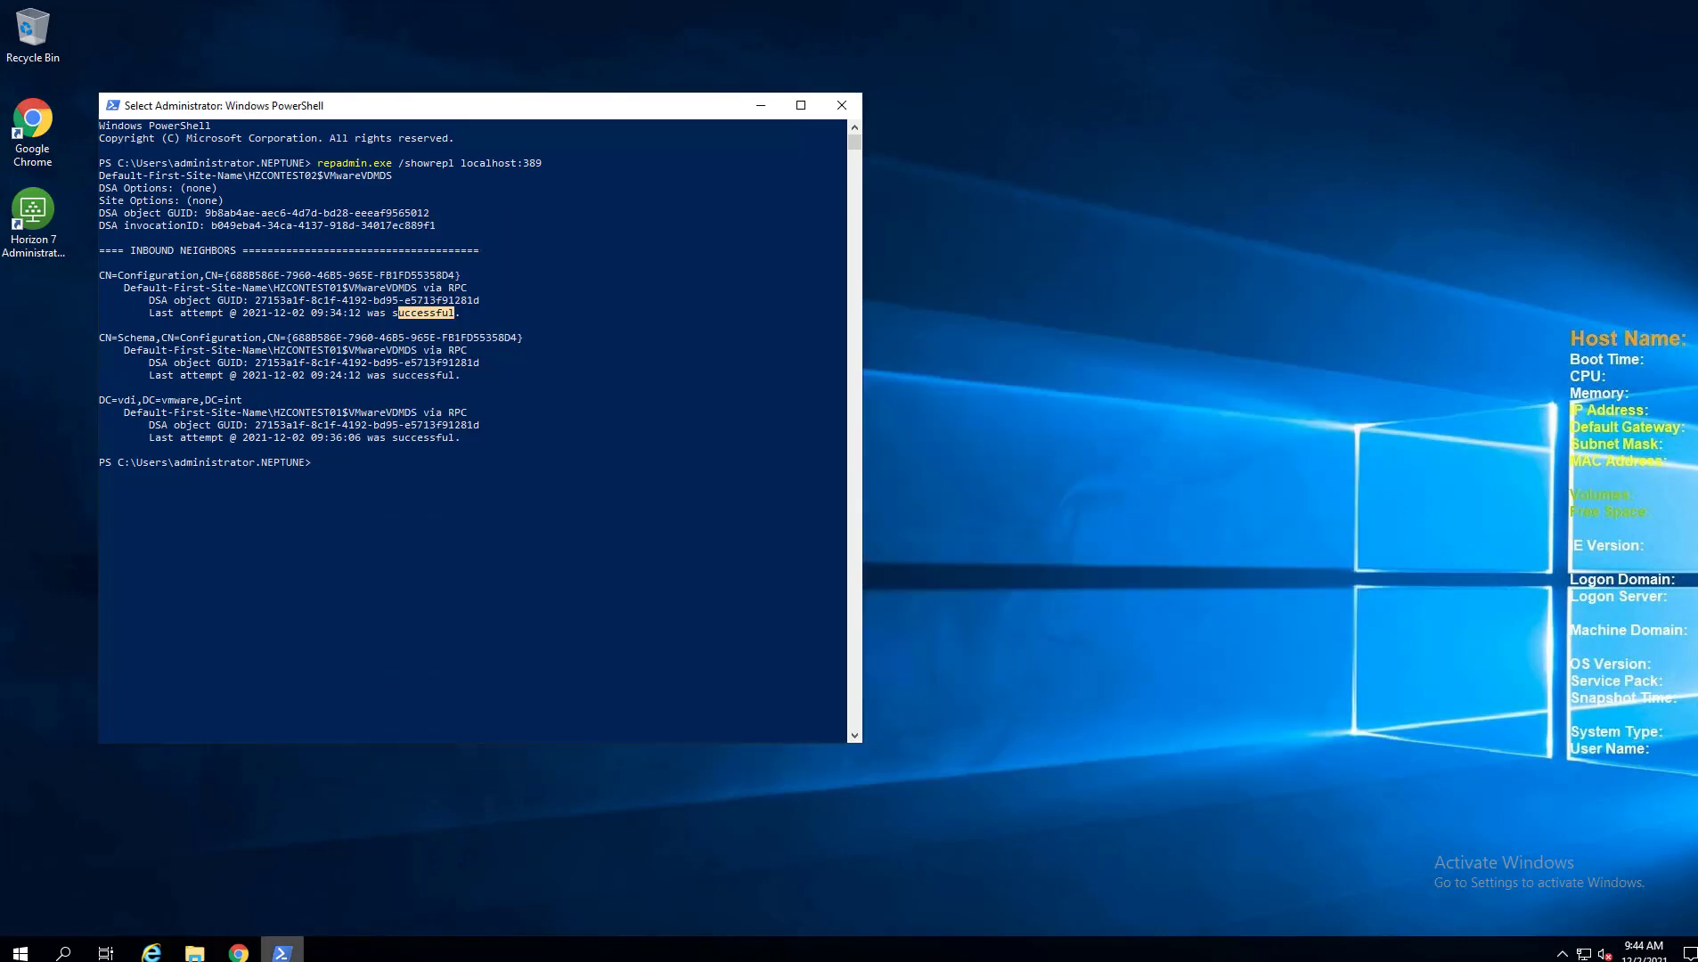
mouse_move(203, 956)
left_click(225, 866)
left_click(1290, 227)
mouse_move(198, 953)
left_click(79, 902)
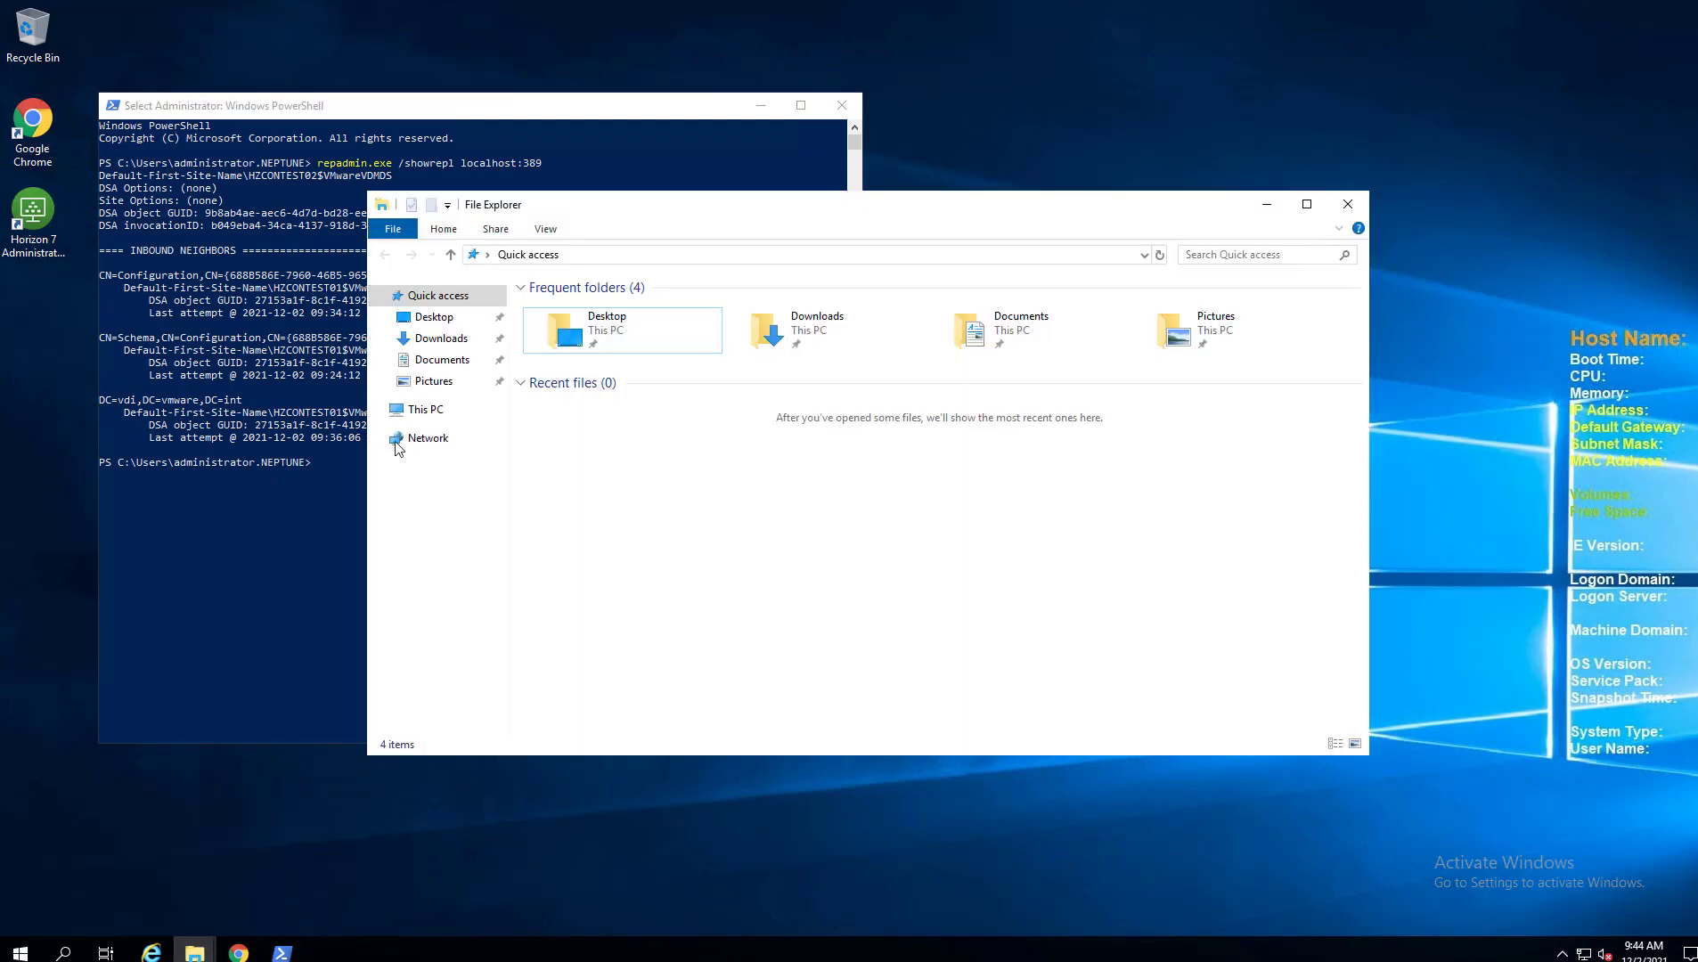
left_click(468, 340)
right_click(728, 429)
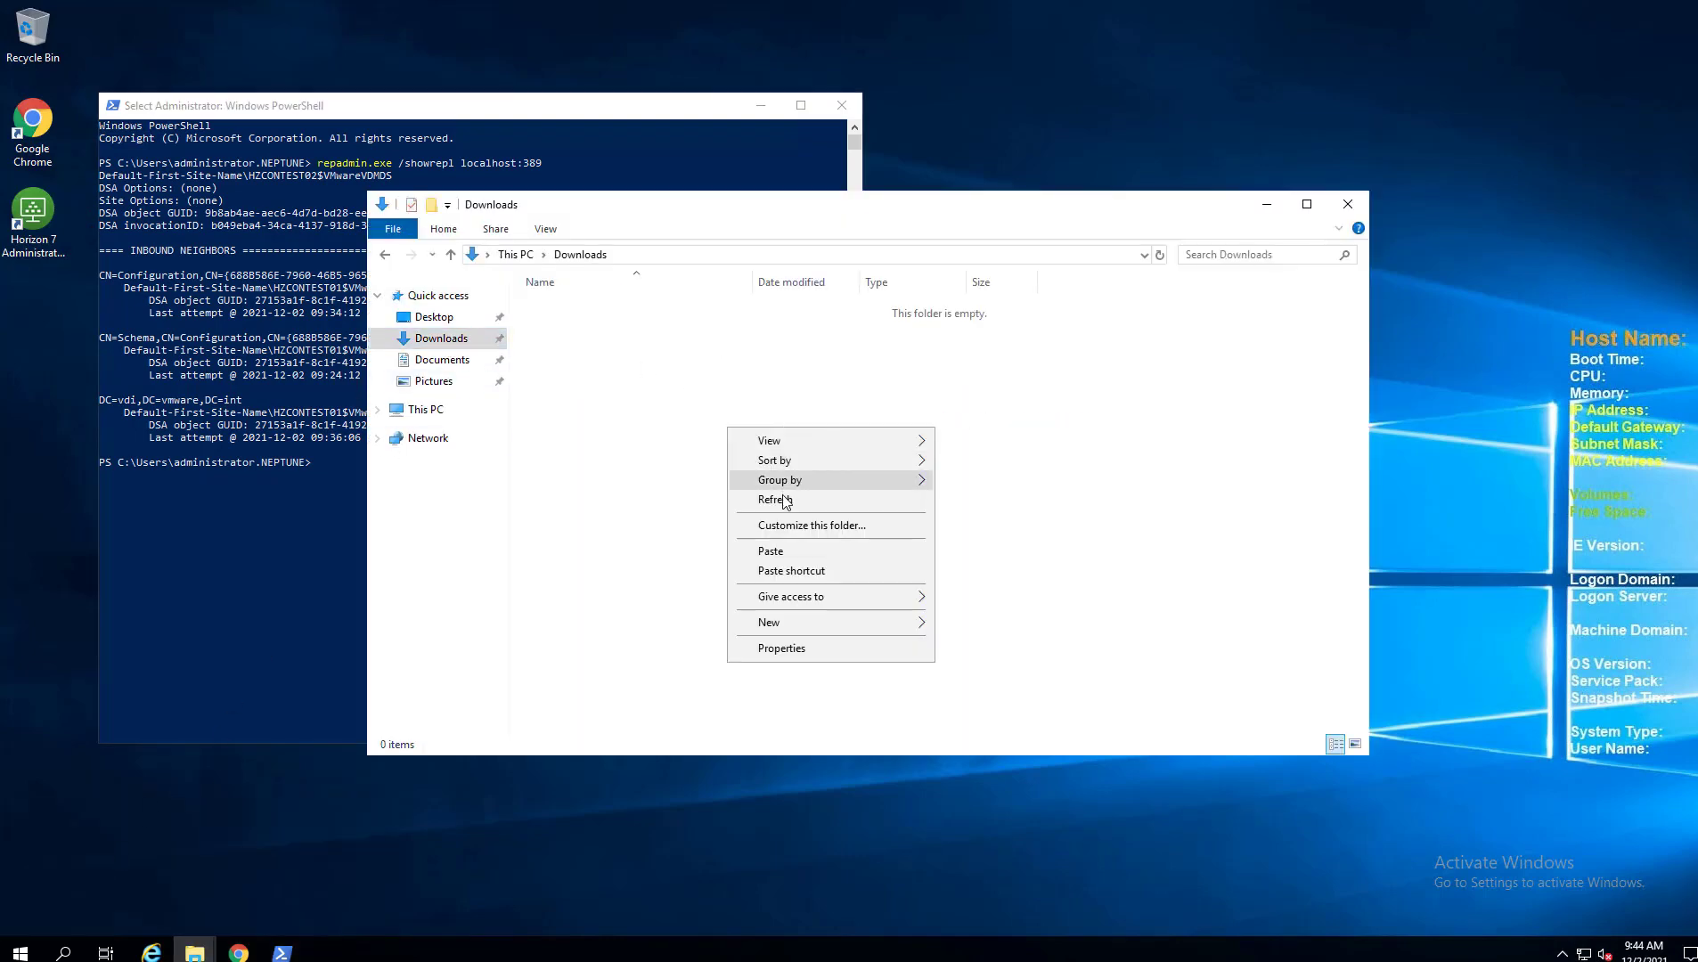
left_click(772, 552)
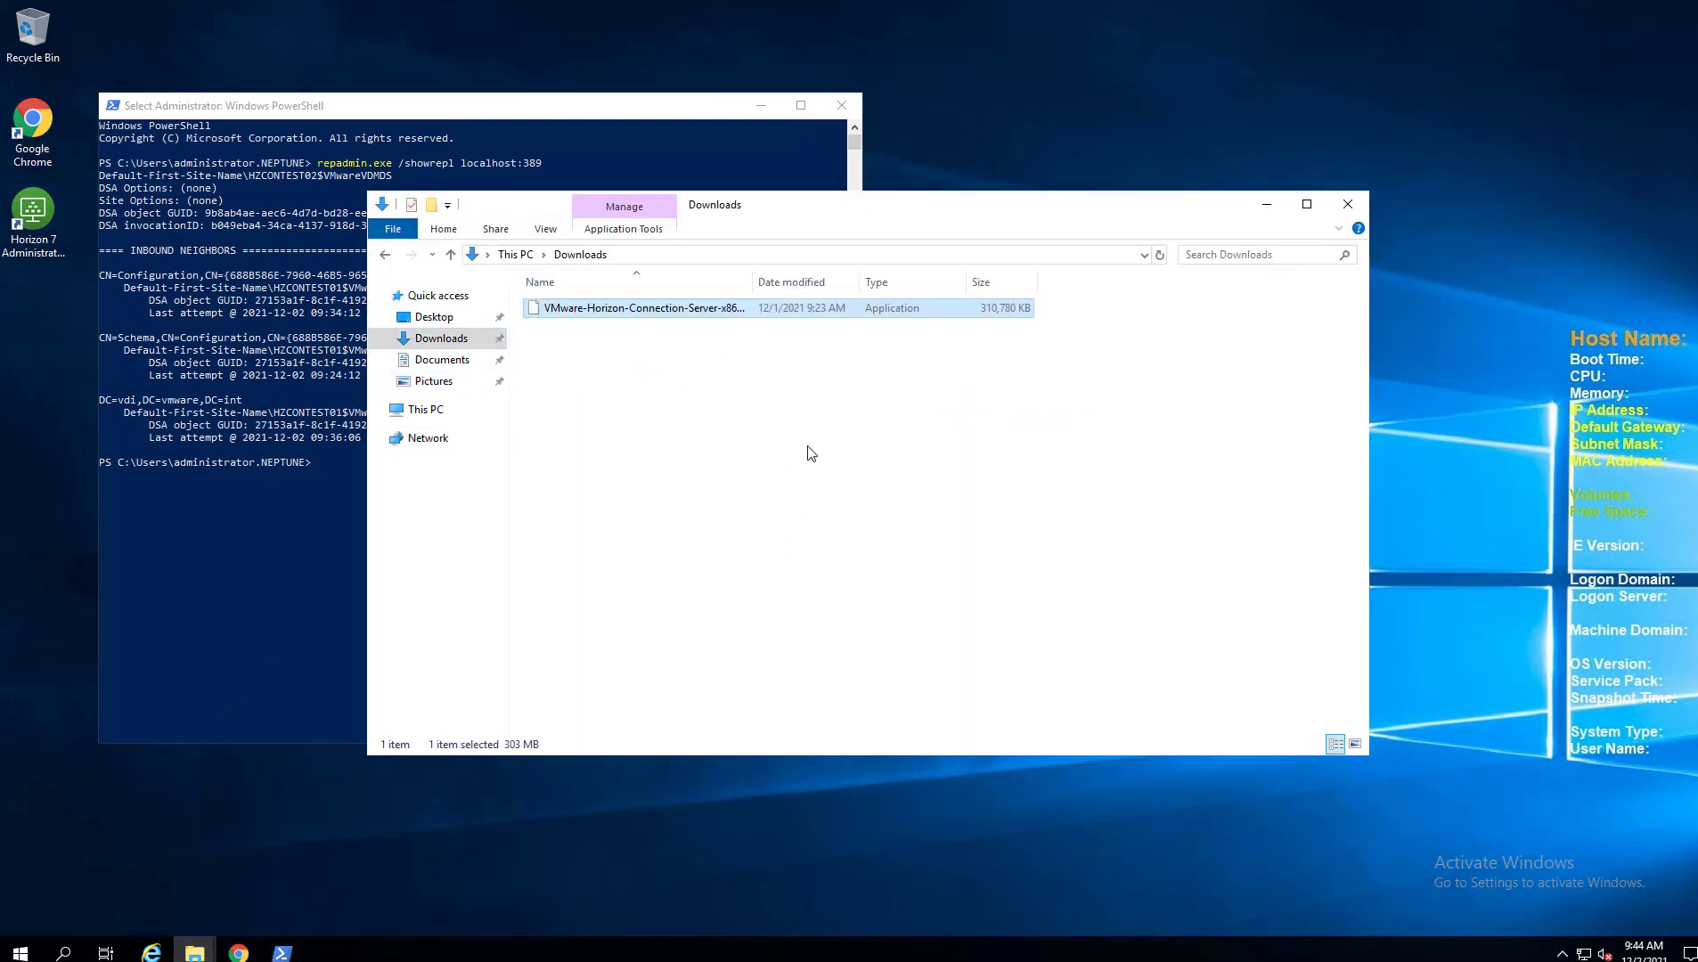
left_click_drag(852, 207, 1183, 194)
double_click(972, 302)
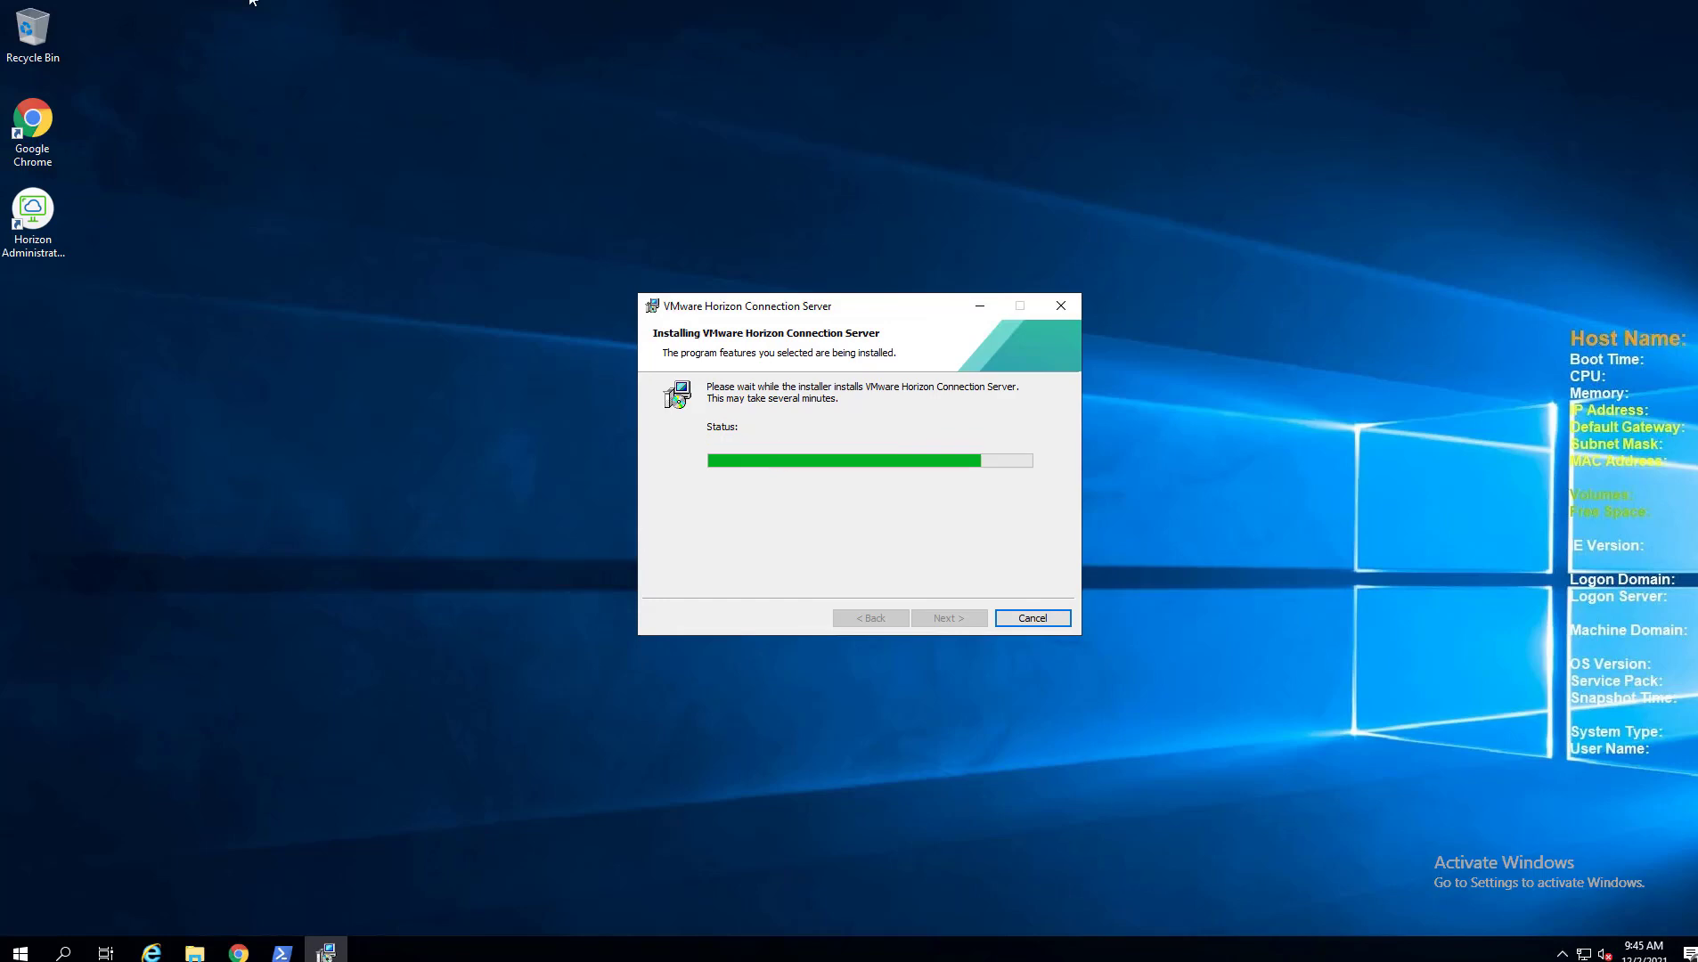
Bring up the new installer window, accept the license terms, and advance to Ready to Install.
mouse_move(252, 2)
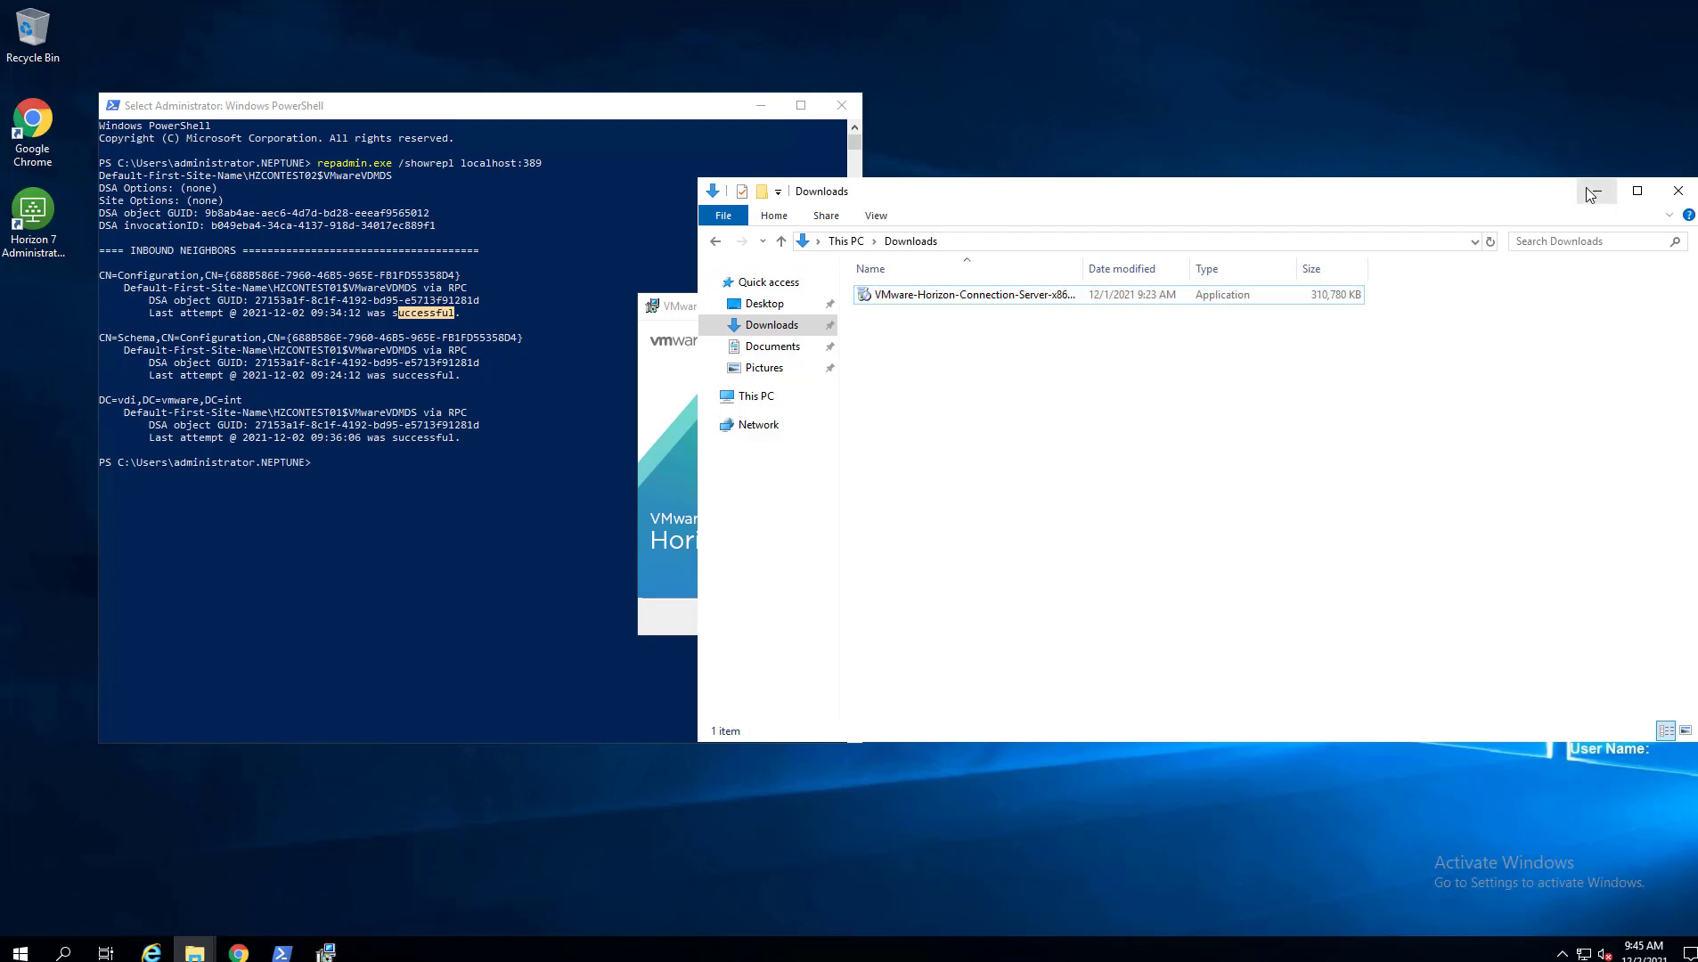
left_click(1597, 191)
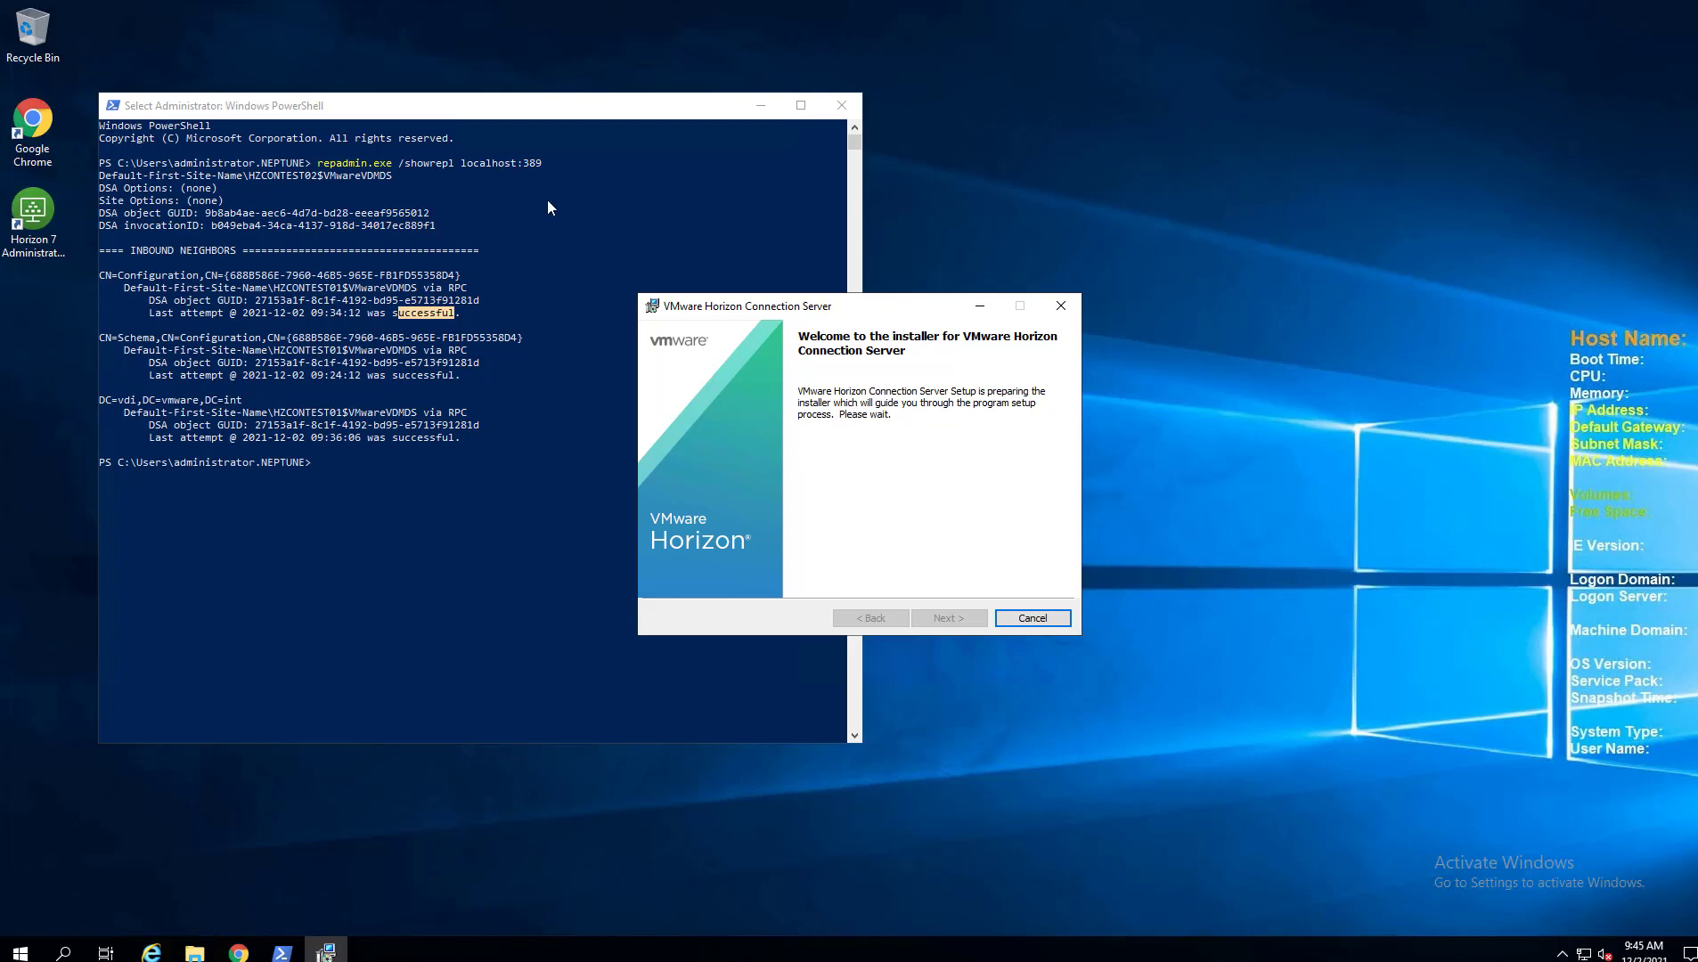
left_click(942, 623)
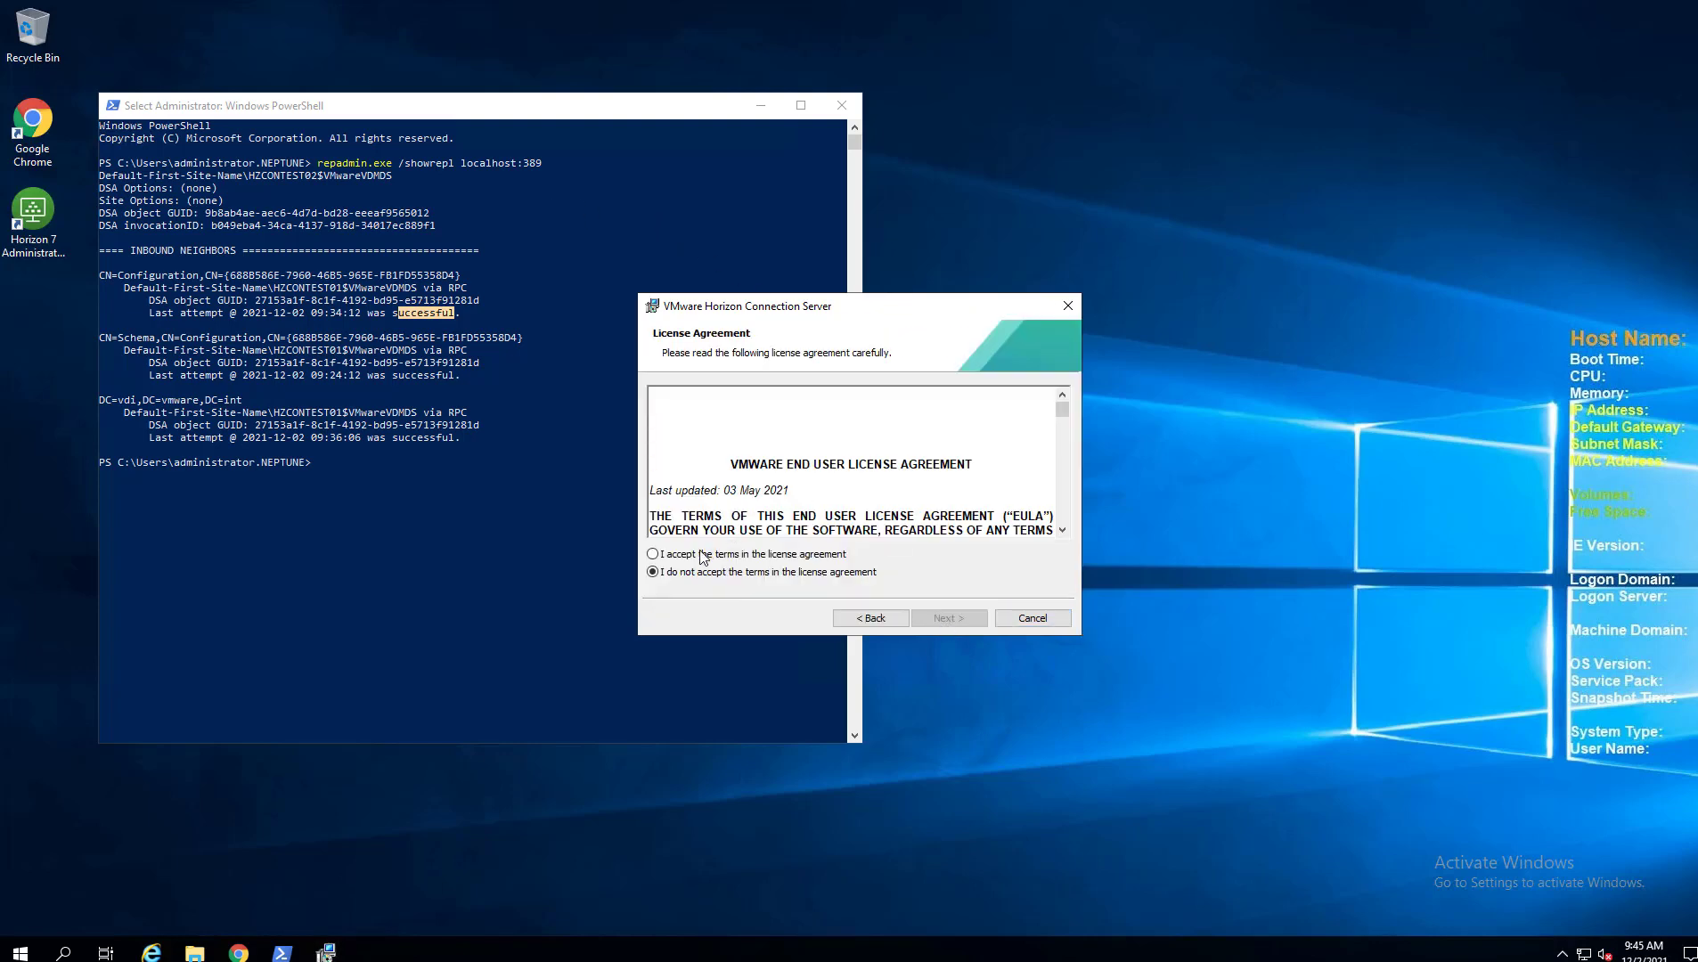
left_click(684, 554)
left_click(936, 619)
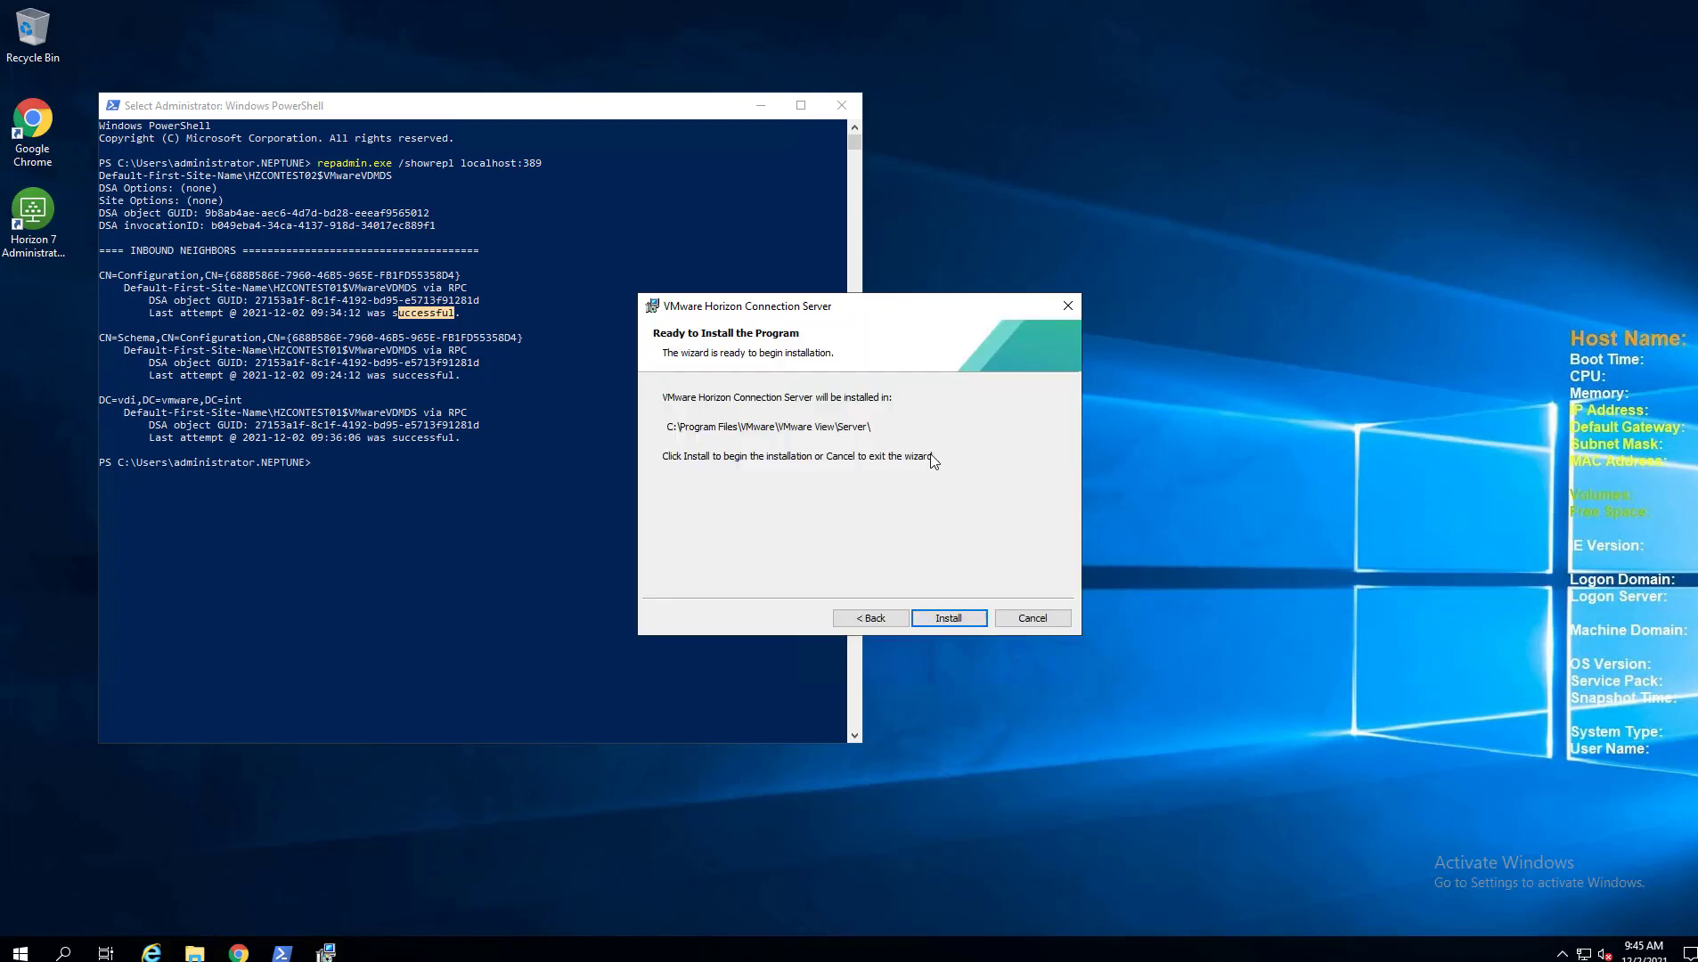
Start the install and let Connection Server version 2111 finish installing.
left_click(950, 619)
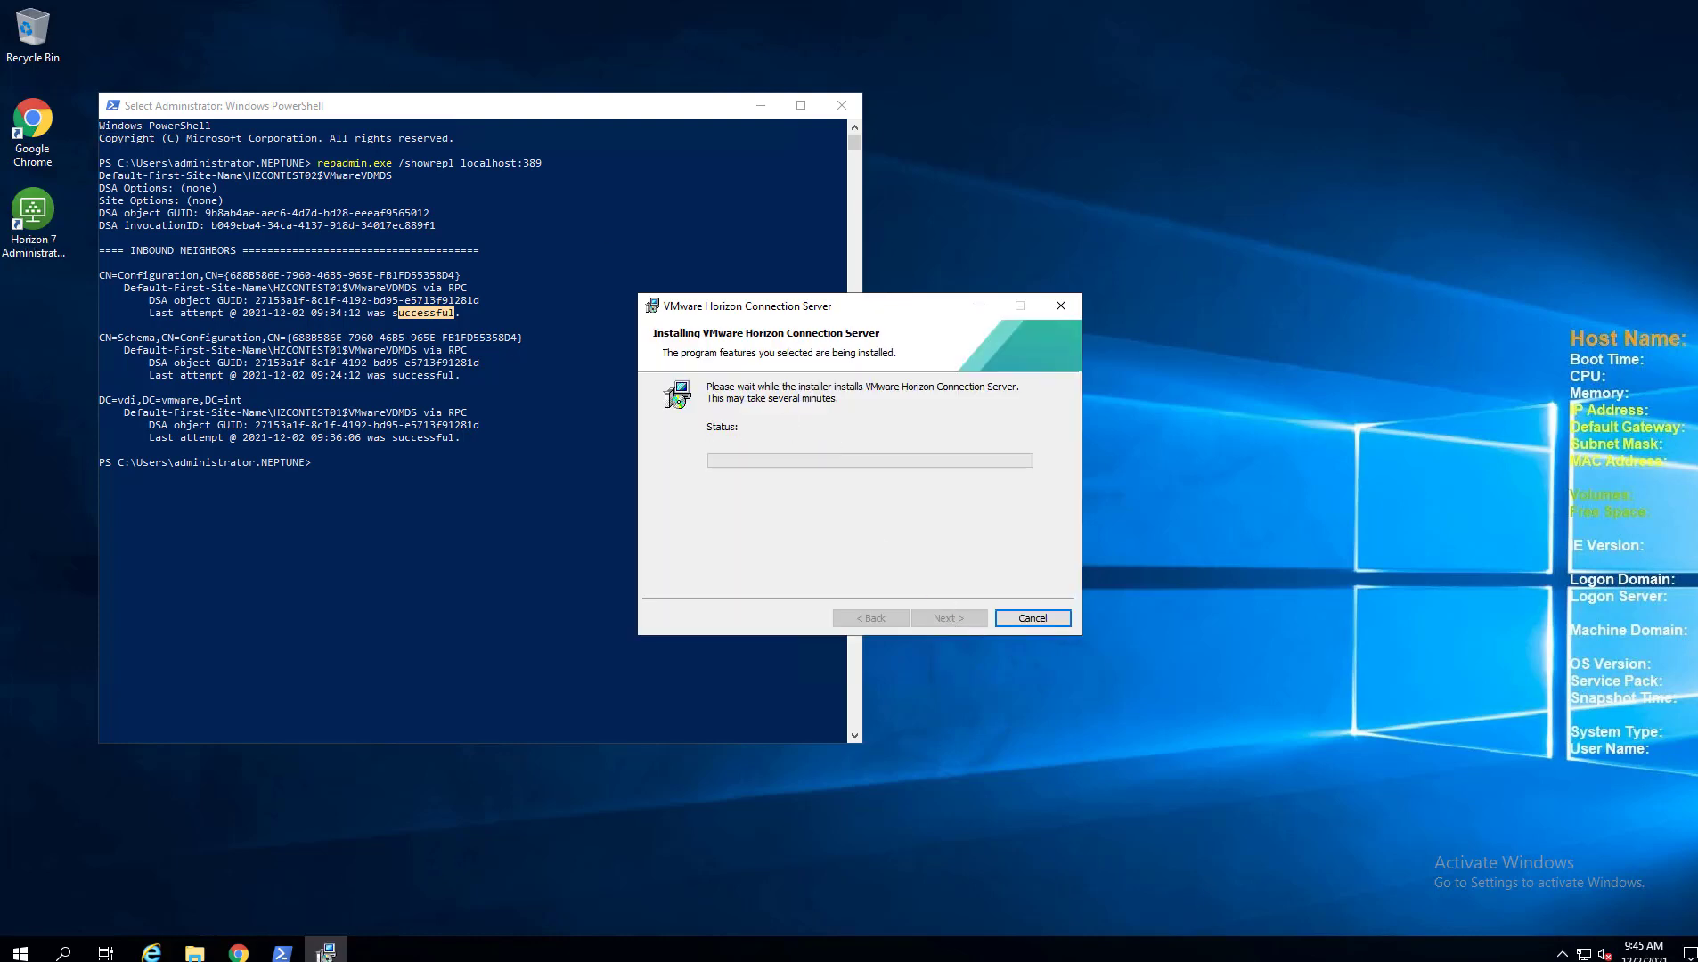
key("super+Down")
key("alt+F4")
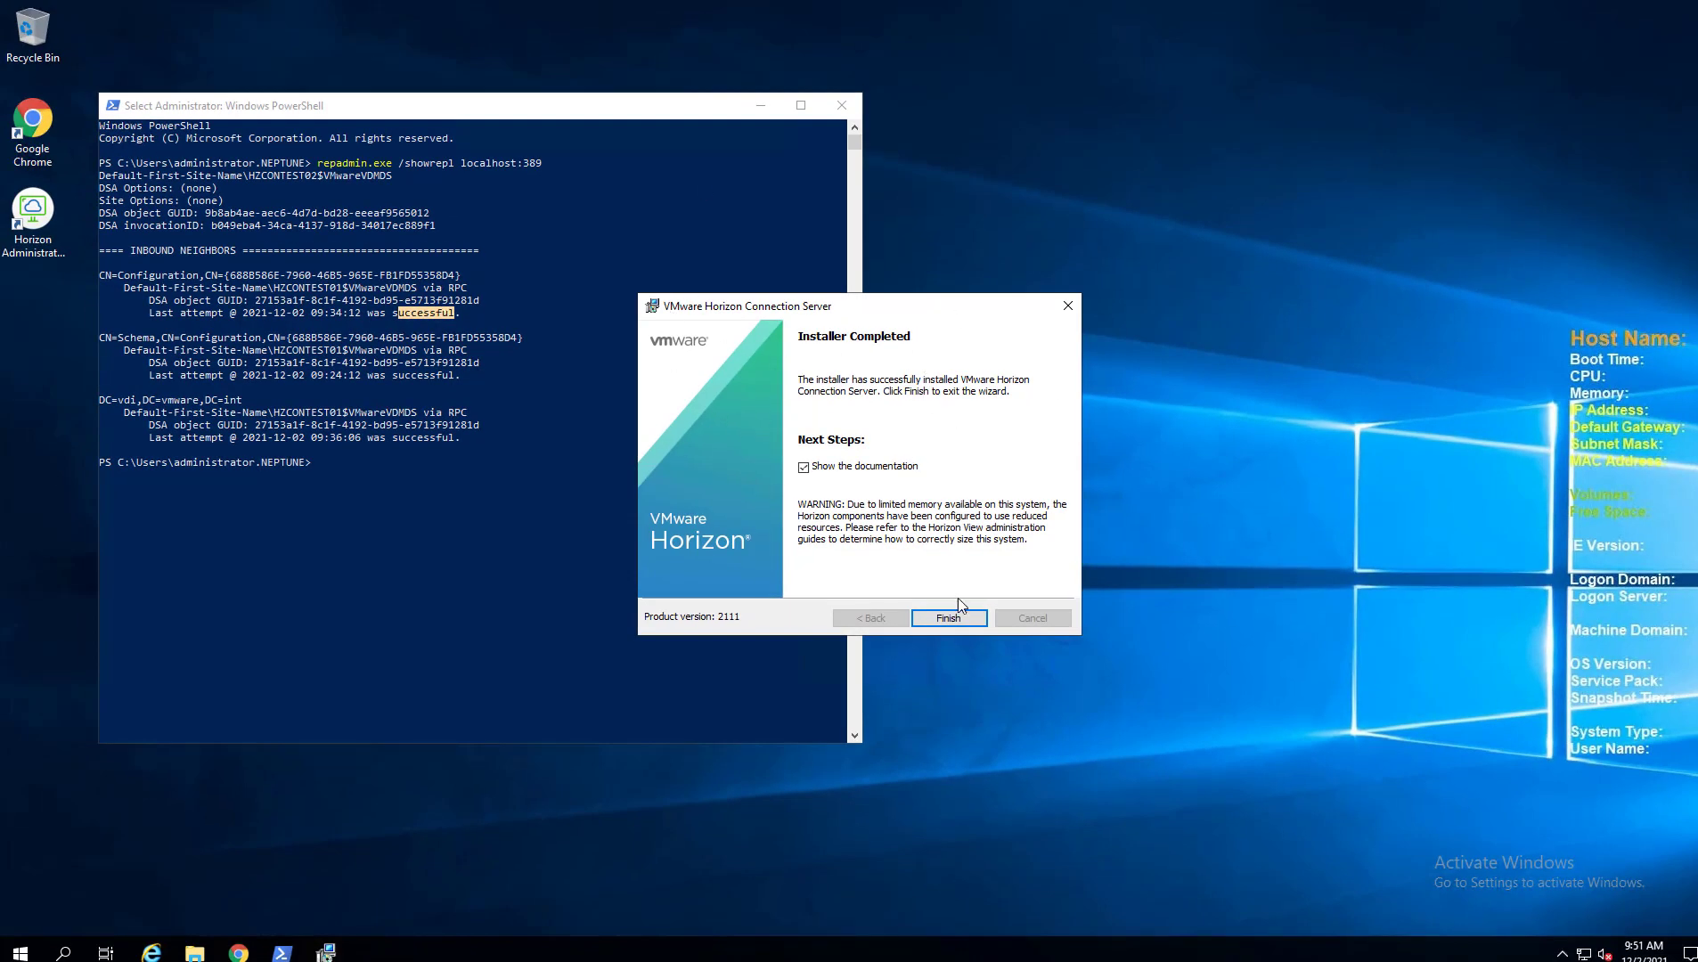
Close the finished installer and its IE documentation window, minimizing PowerShell and Chrome to reveal the desktop.
left_click(763, 106)
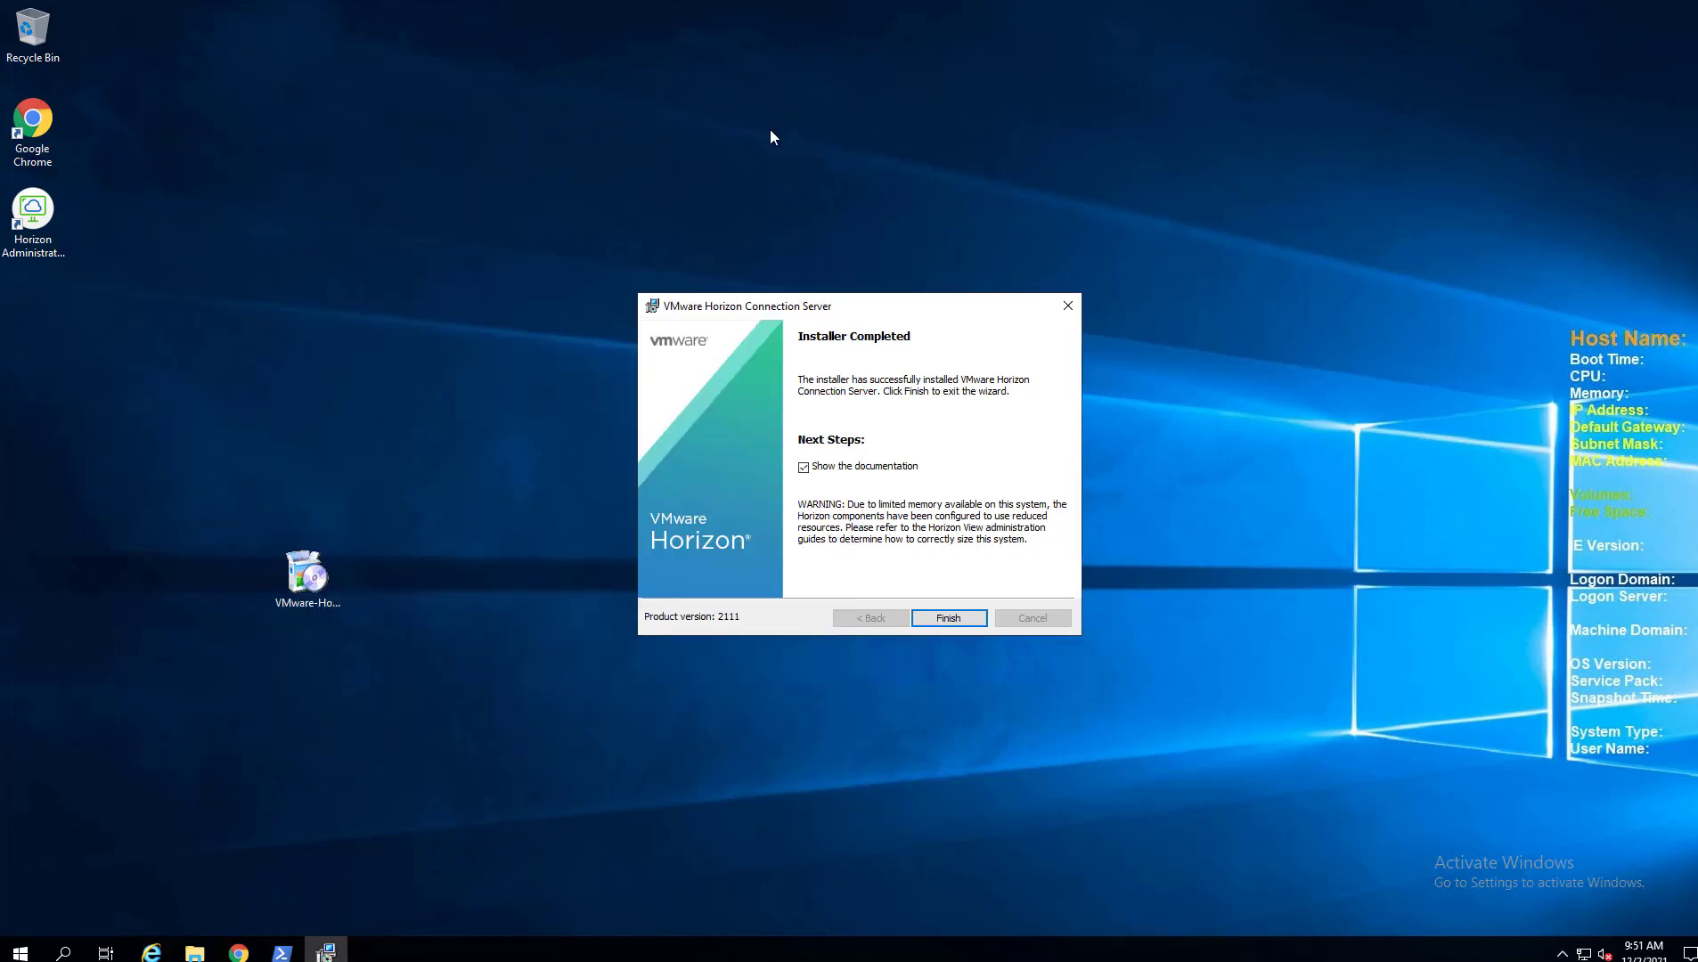
left_click(949, 617)
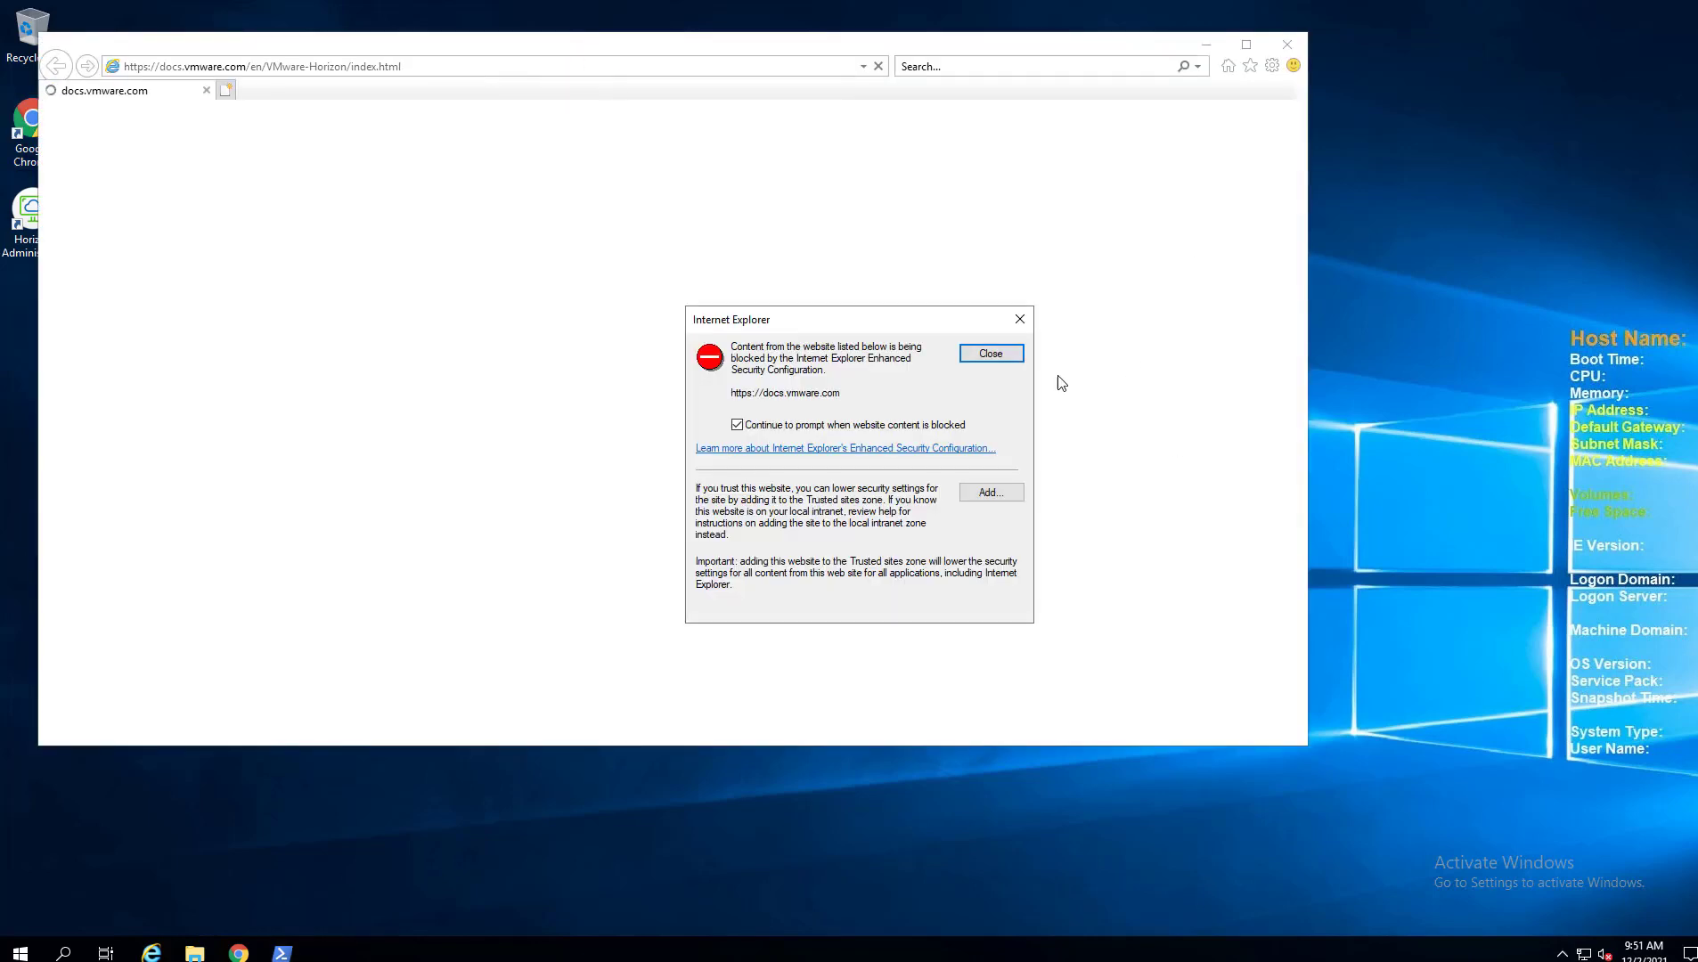
left_click(990, 353)
left_click(1286, 45)
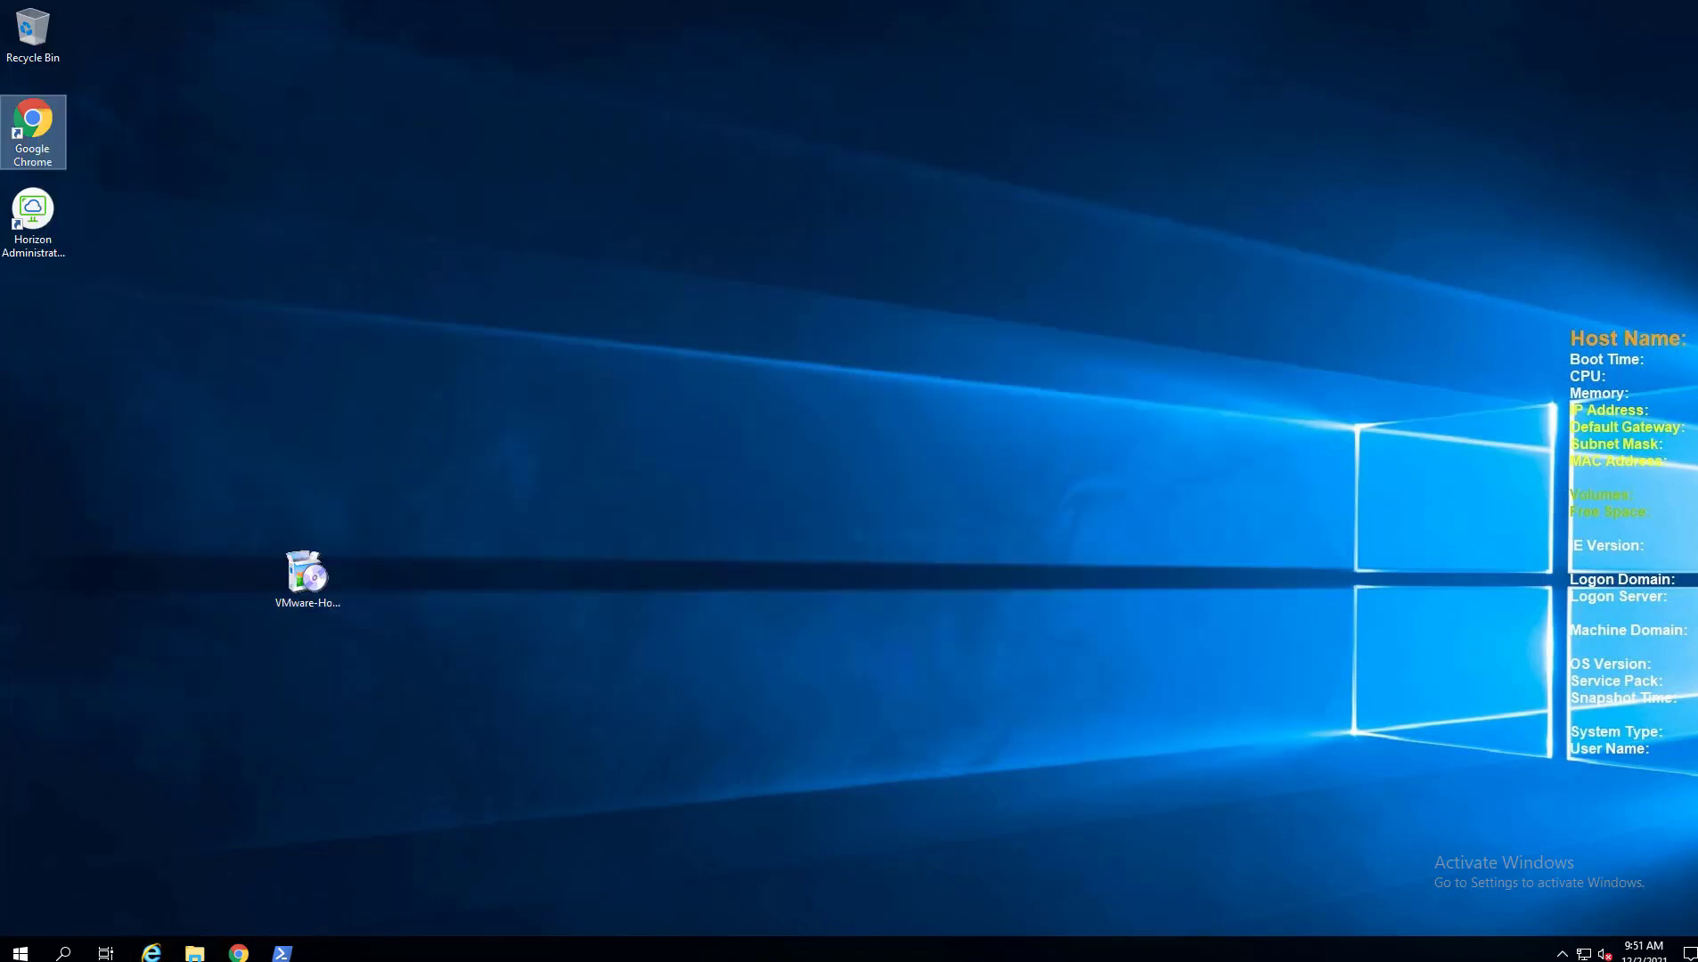
key("alt+Tab")
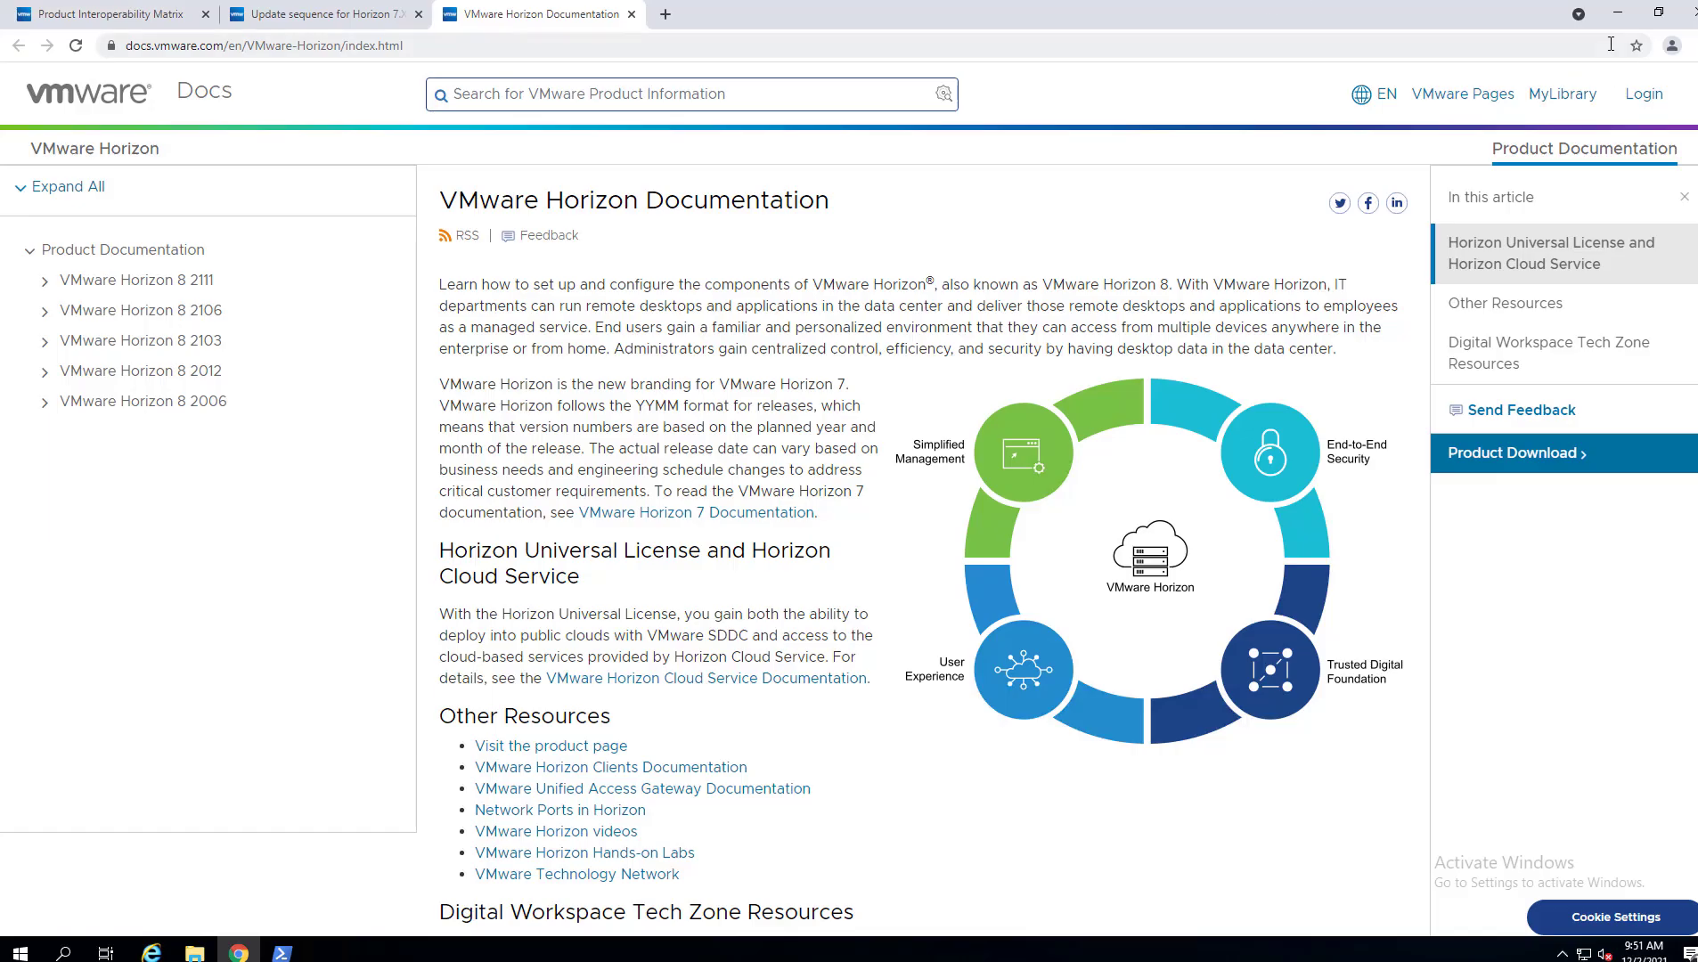
left_click(1620, 14)
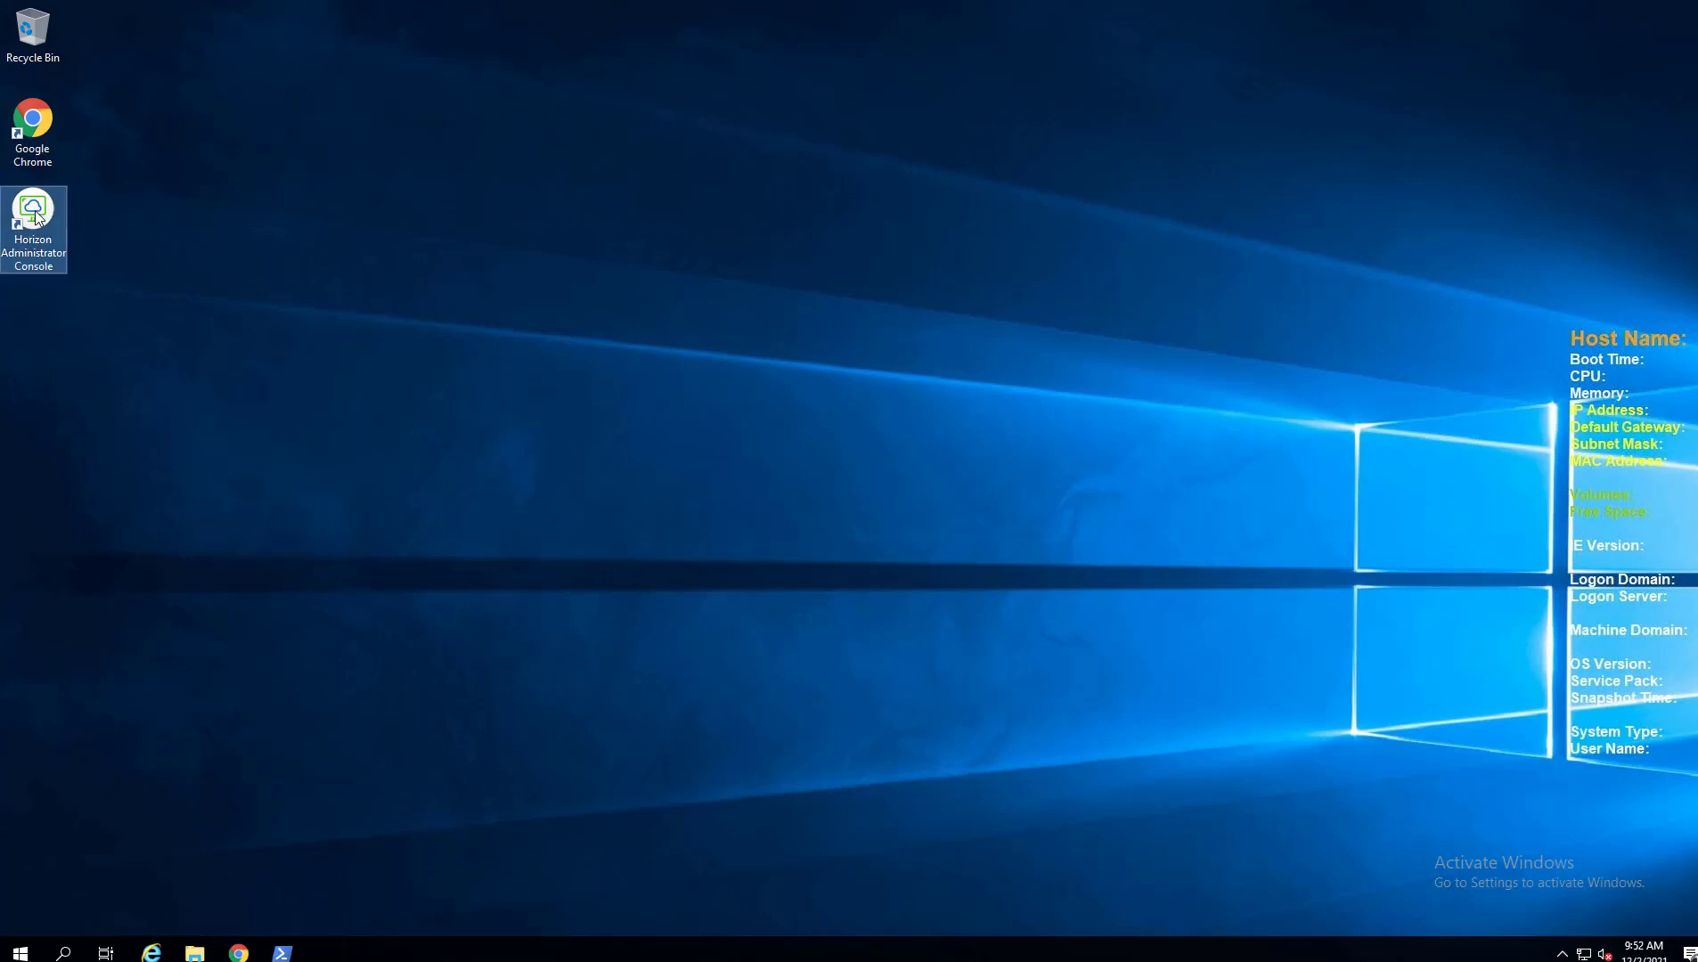
Launch the Horizon Administrator Console shortcut and check the blank login page's DevTools console errors.
left_click_drag(43, 212, 190, 222)
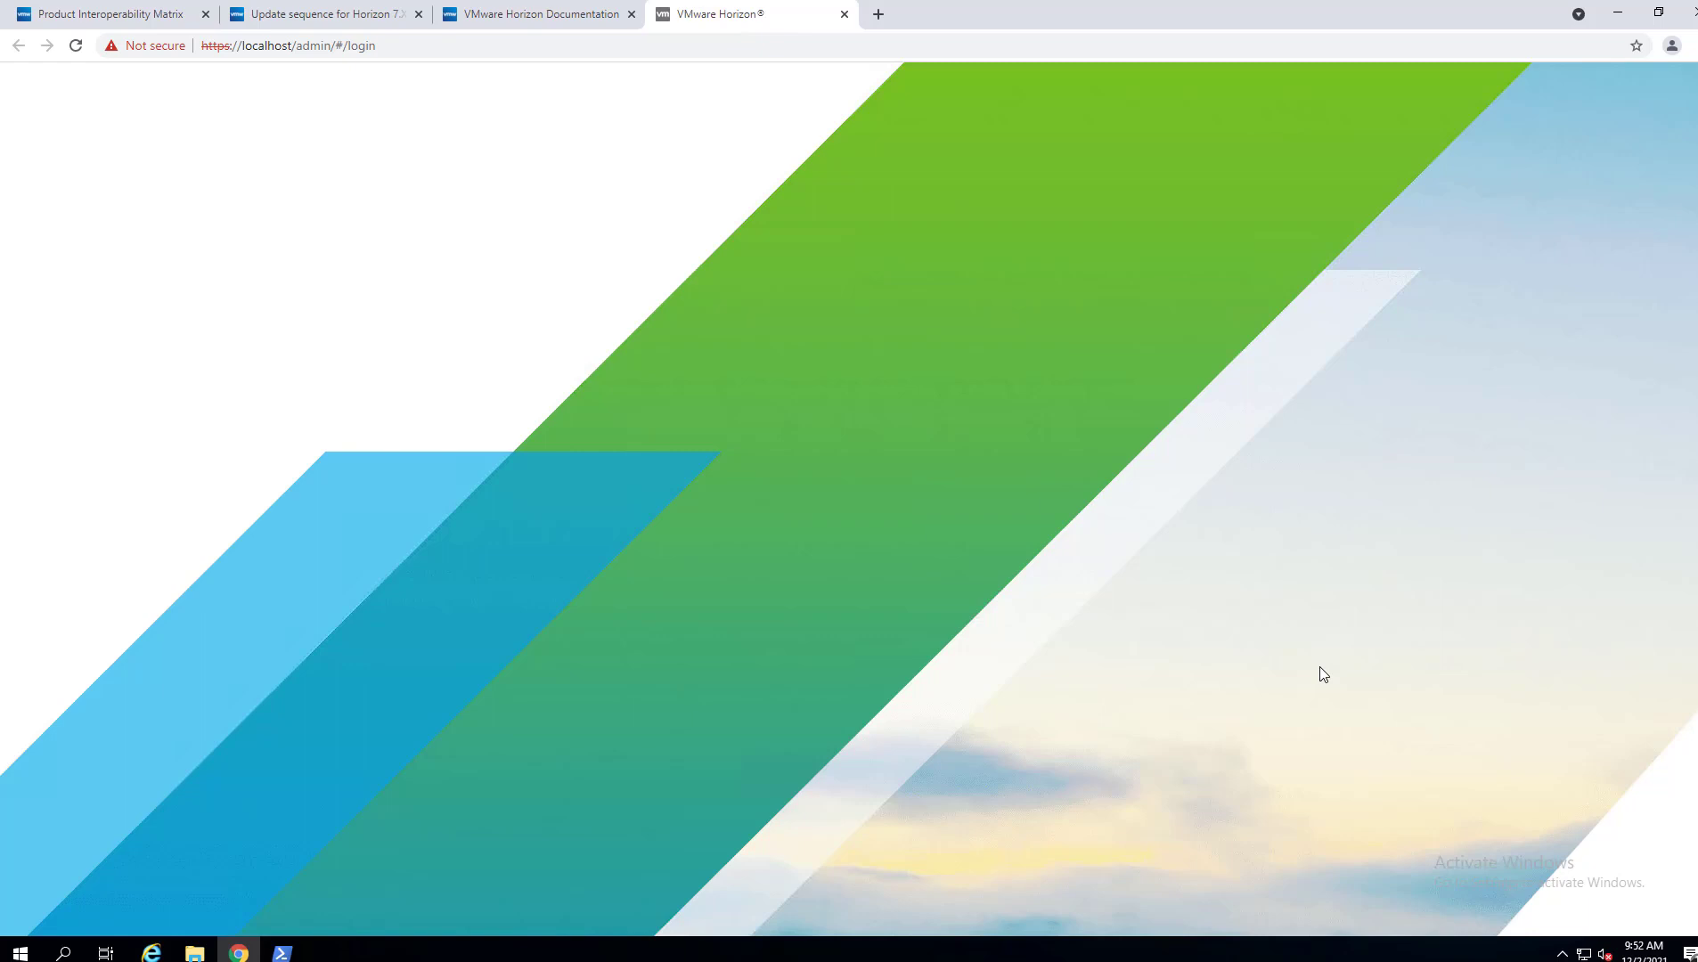
key("F12")
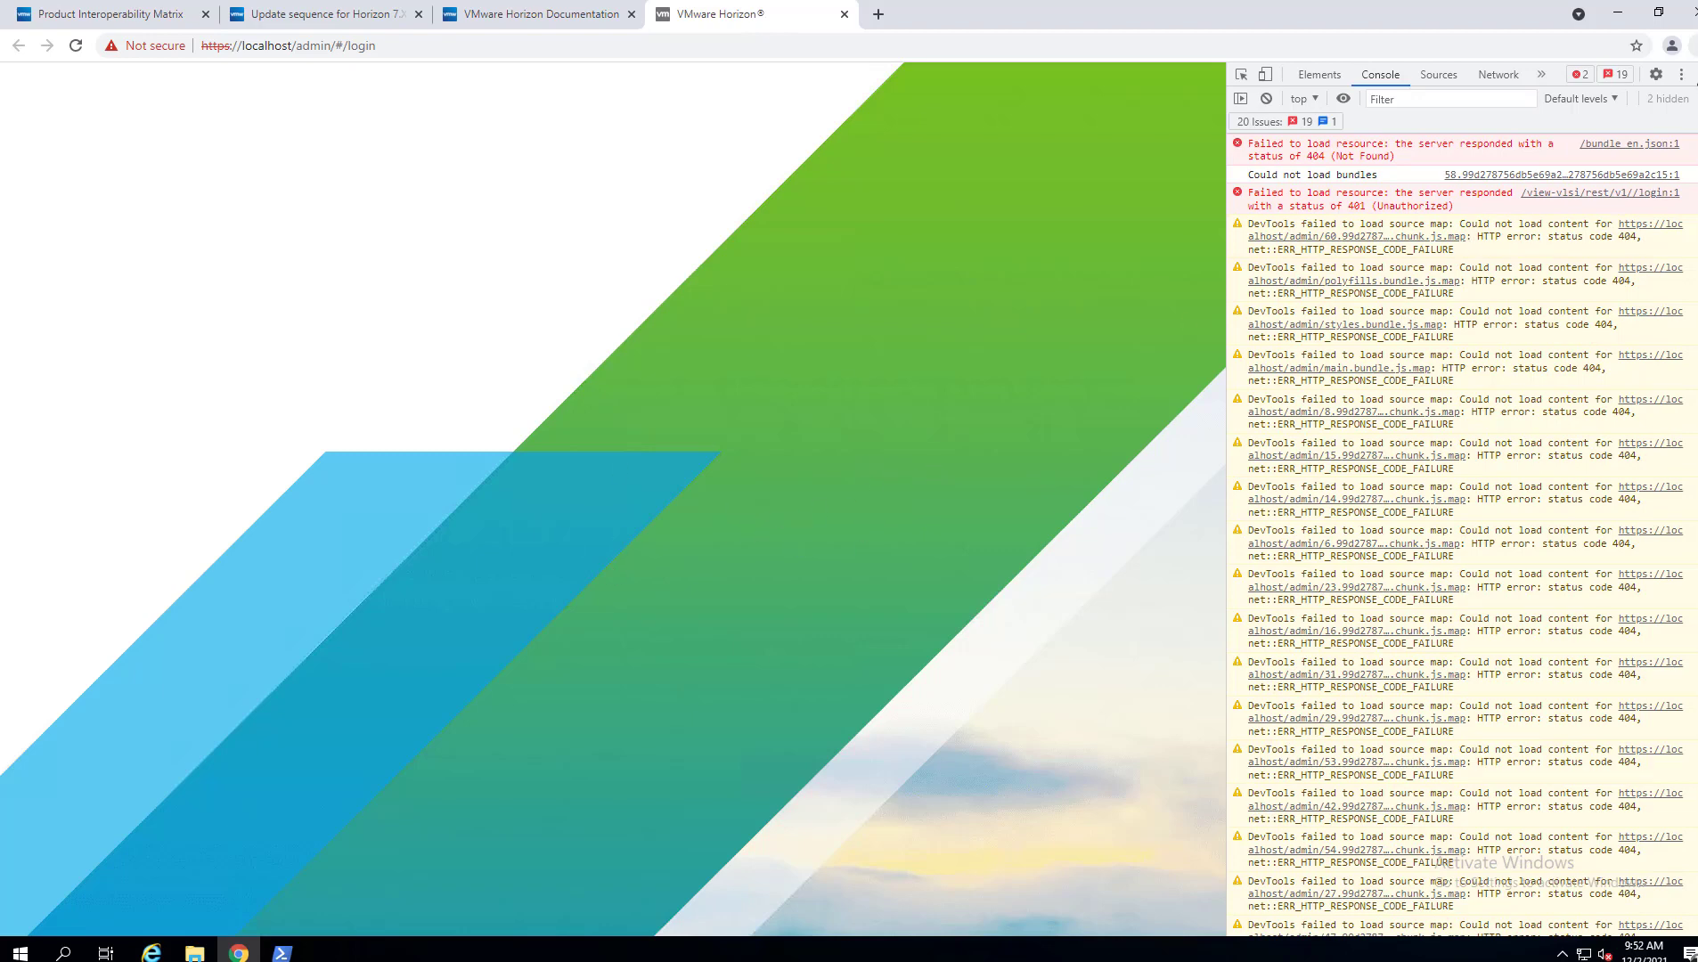
key("F12")
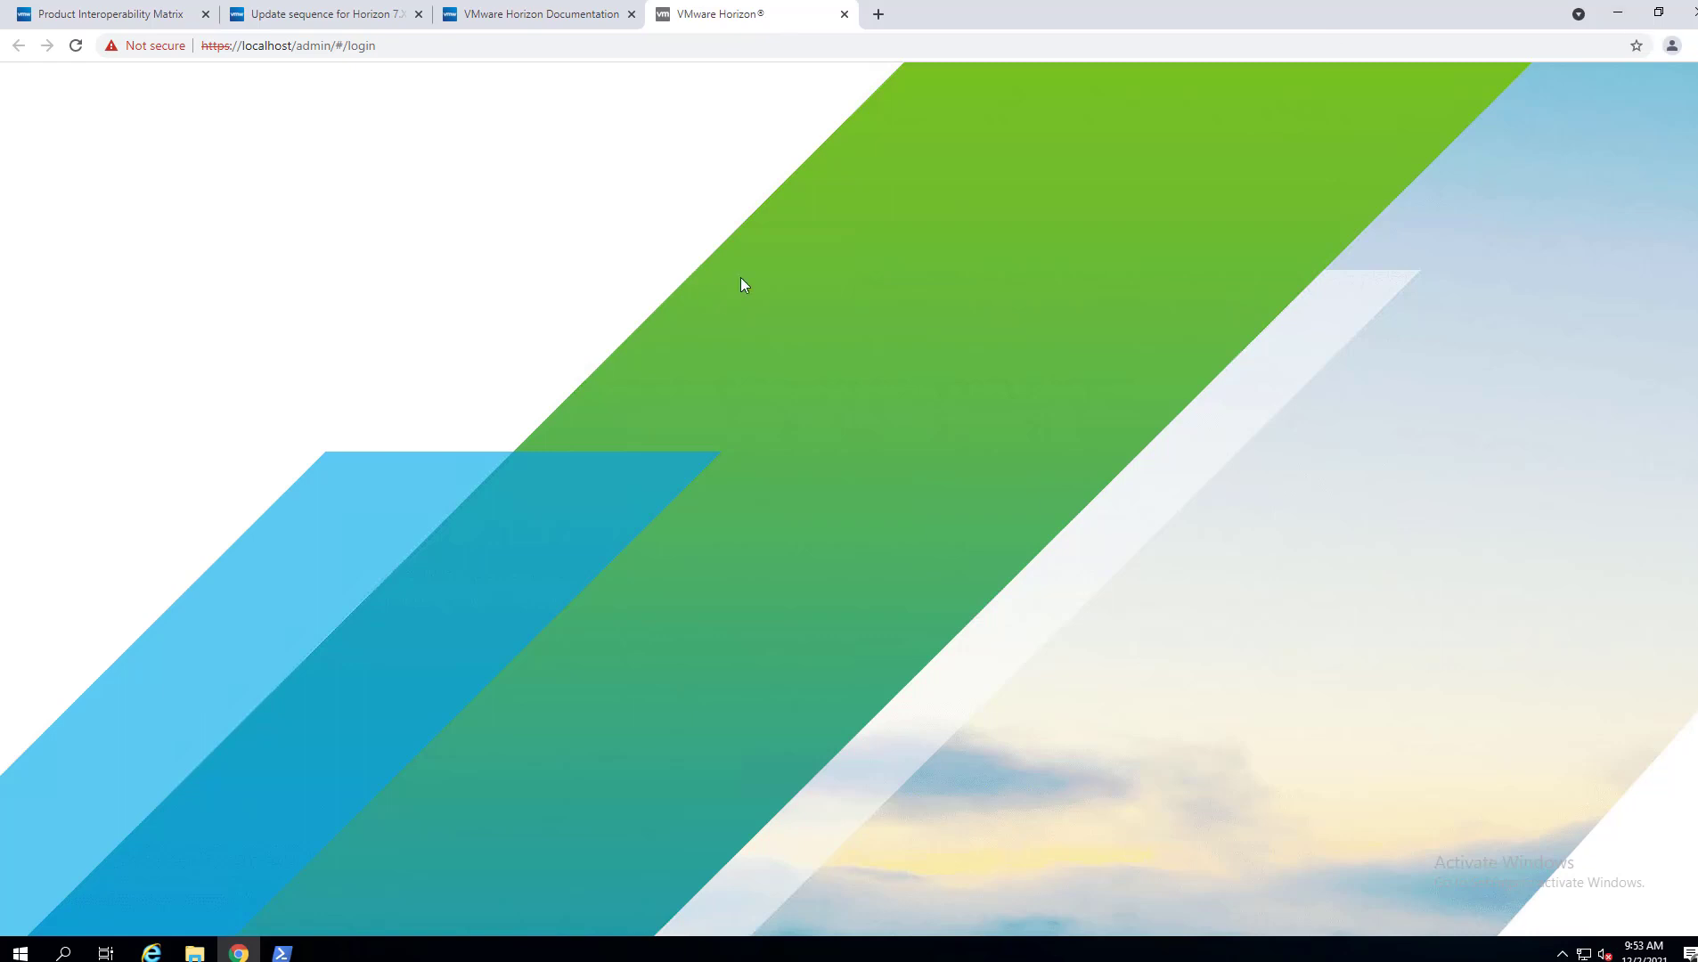
Replace 'localhost' in the admin login URL with hzcontest01.neptune.local and load it.
left_click(261, 48)
left_click(251, 49)
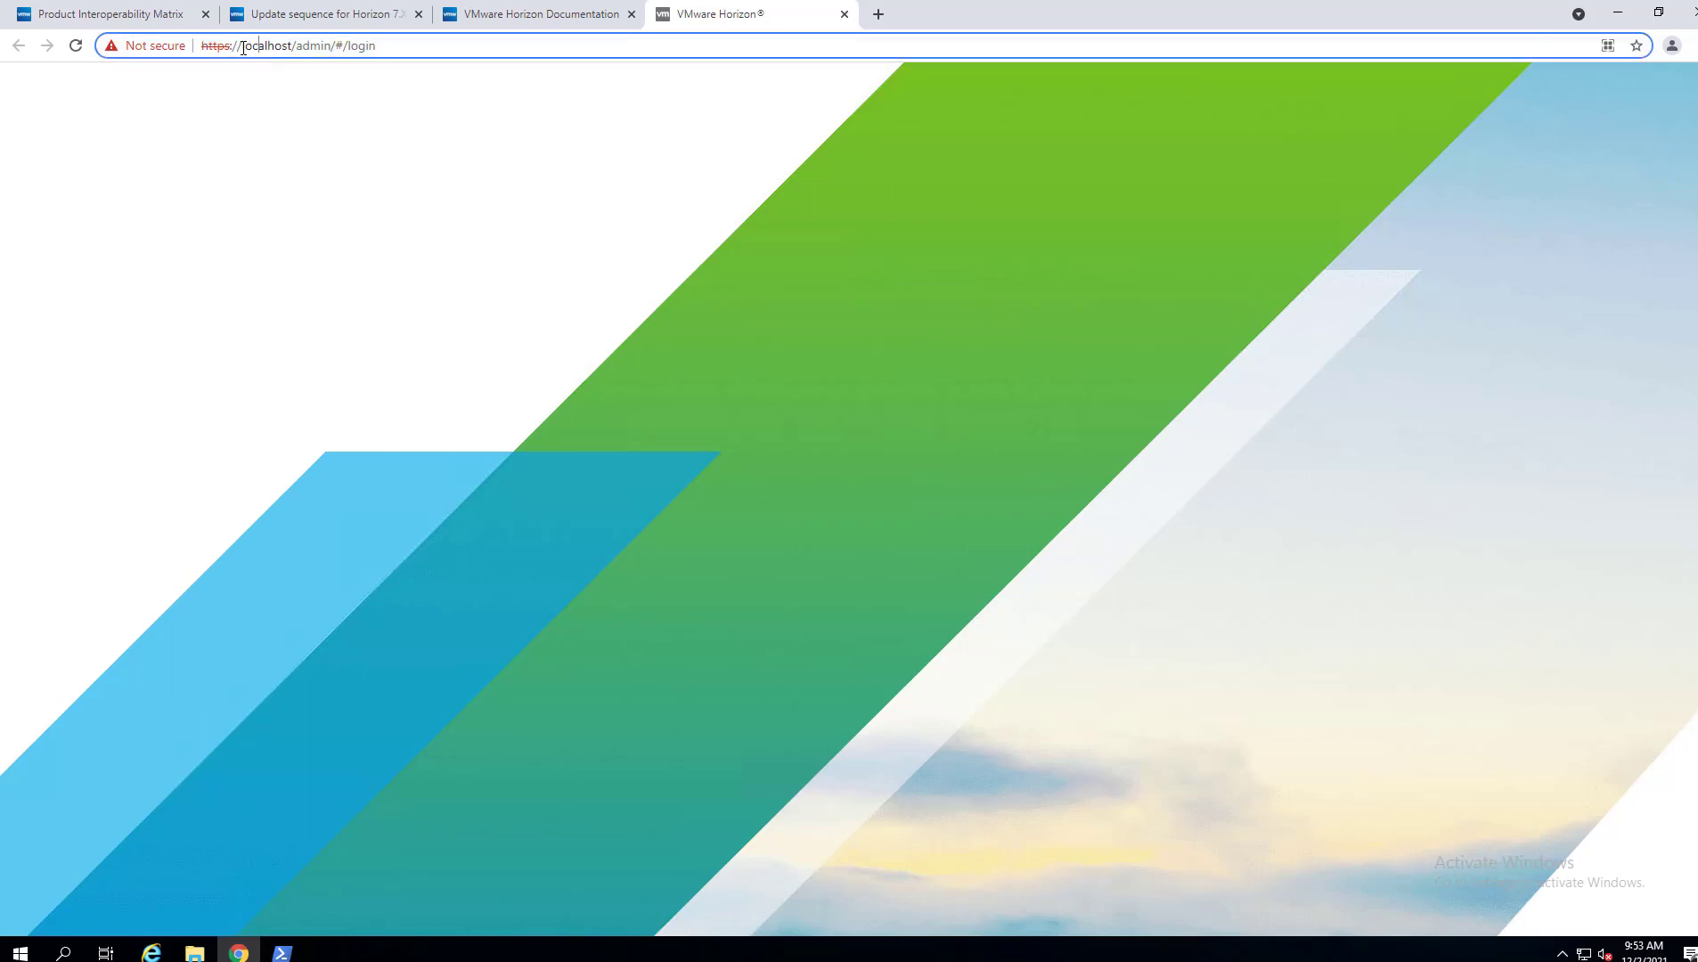
left_click_drag(242, 46, 292, 45)
type("hzcontest01")
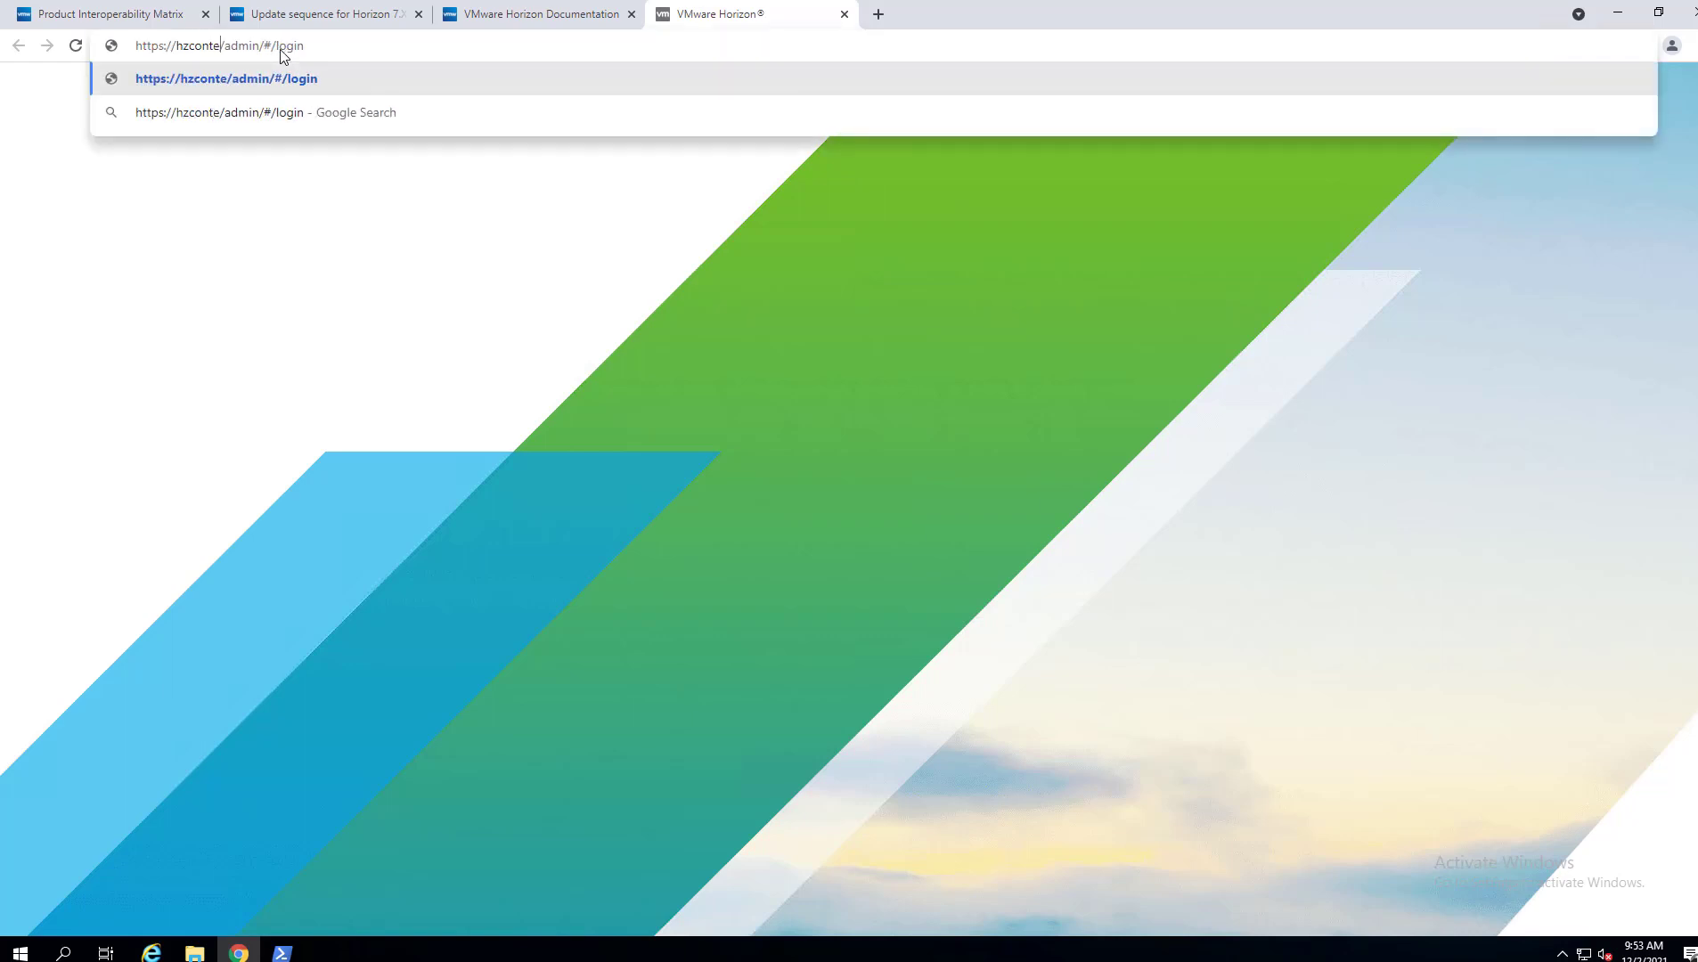
type(".neptune.c")
type("ocal")
key("Return")
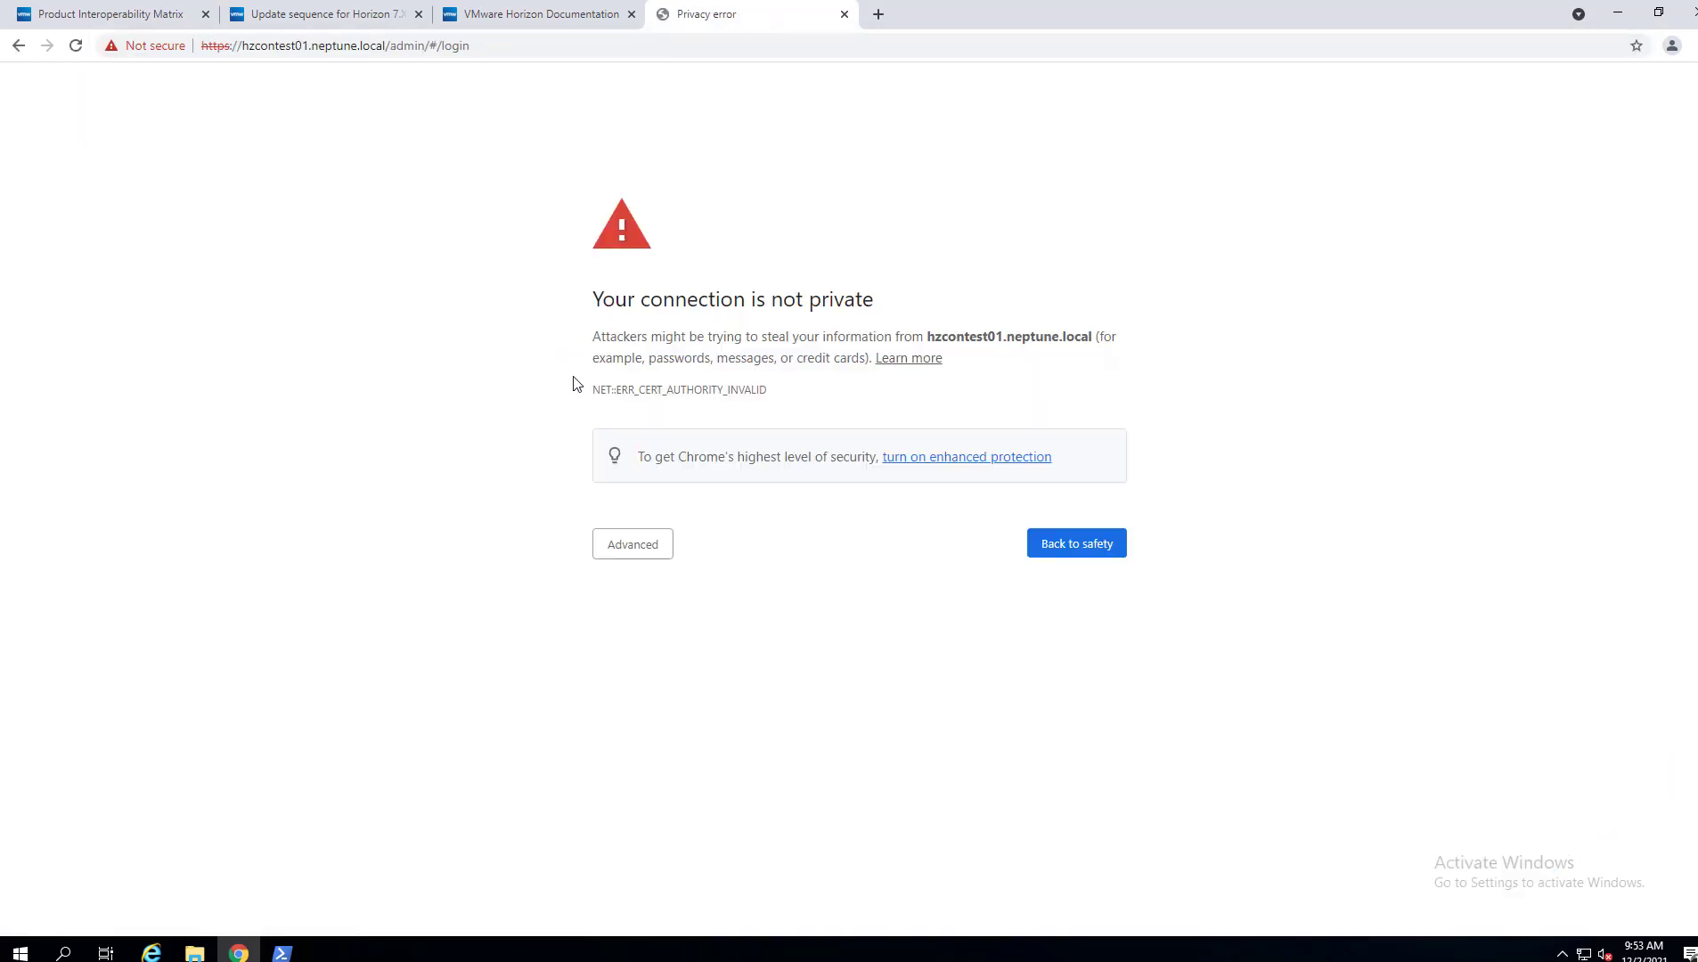
Expand the Advanced details on the certificate warning page.
left_click(615, 546)
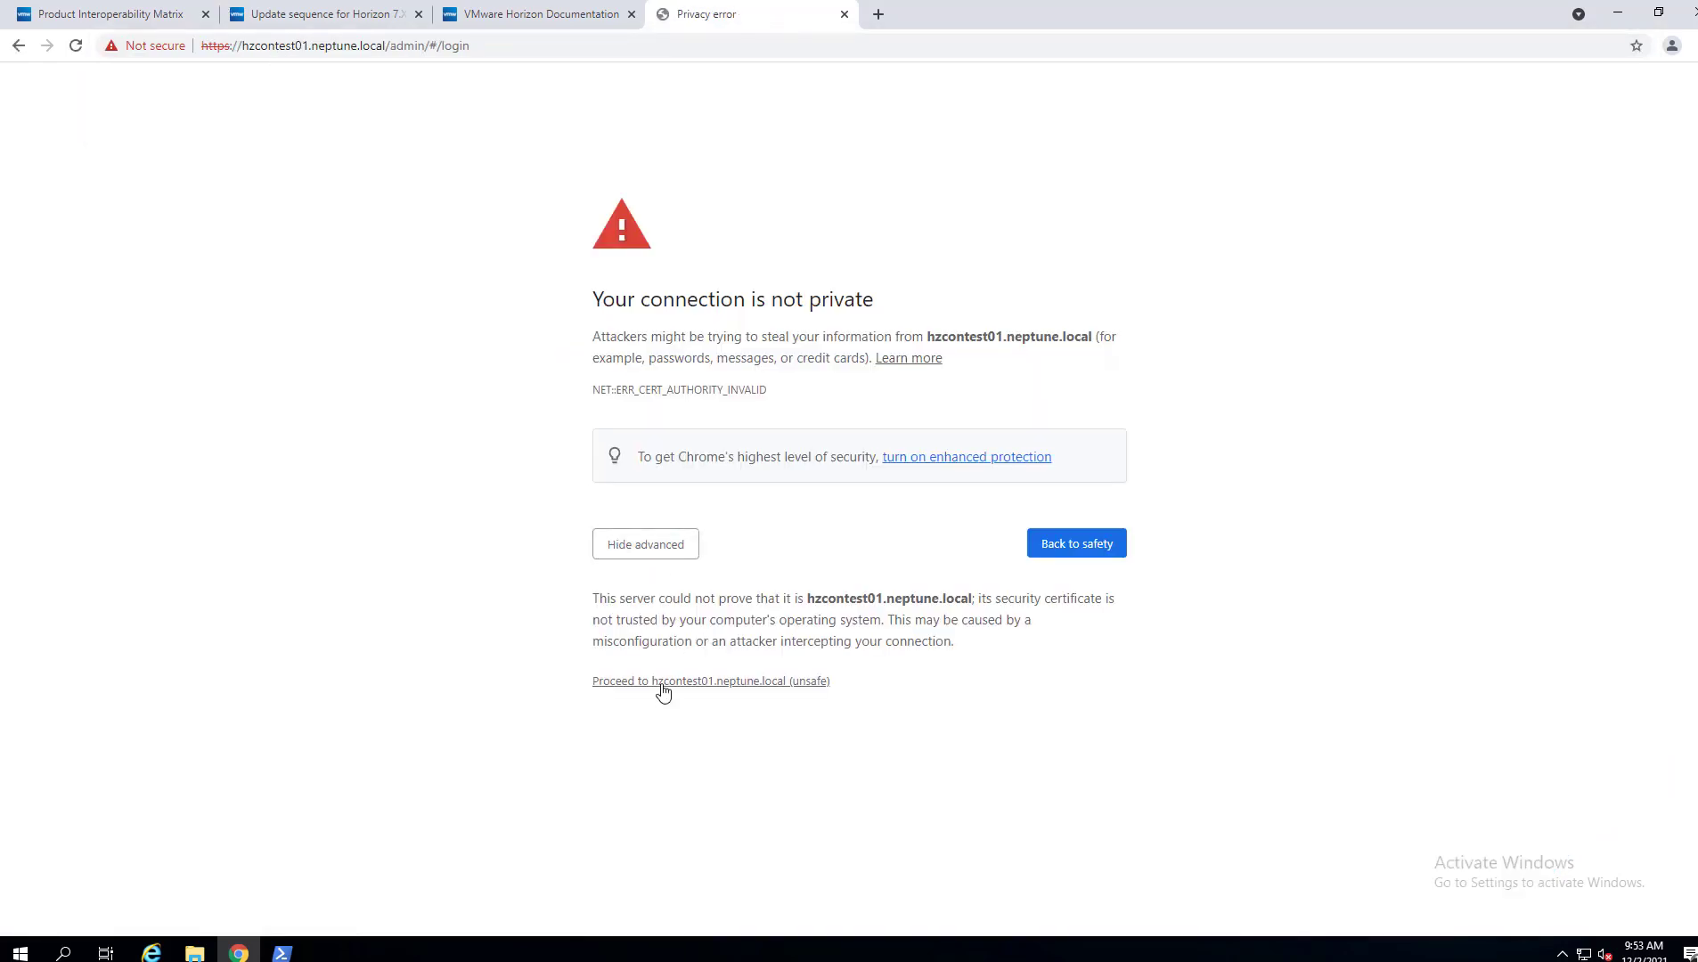